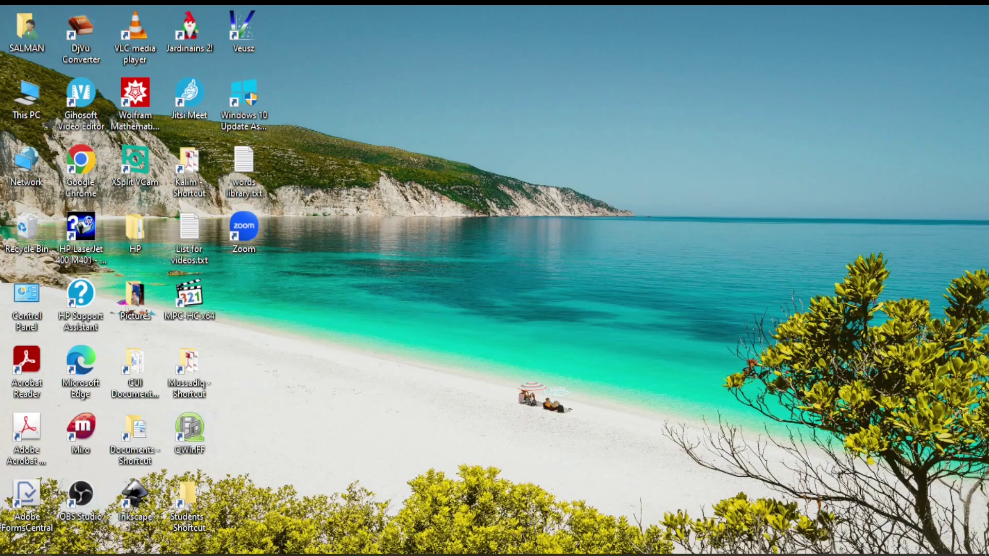
# - Search 'recorec' to start Recovery Drive and proceed with 'Back up system files' checked
pyautogui.click(41, 546)
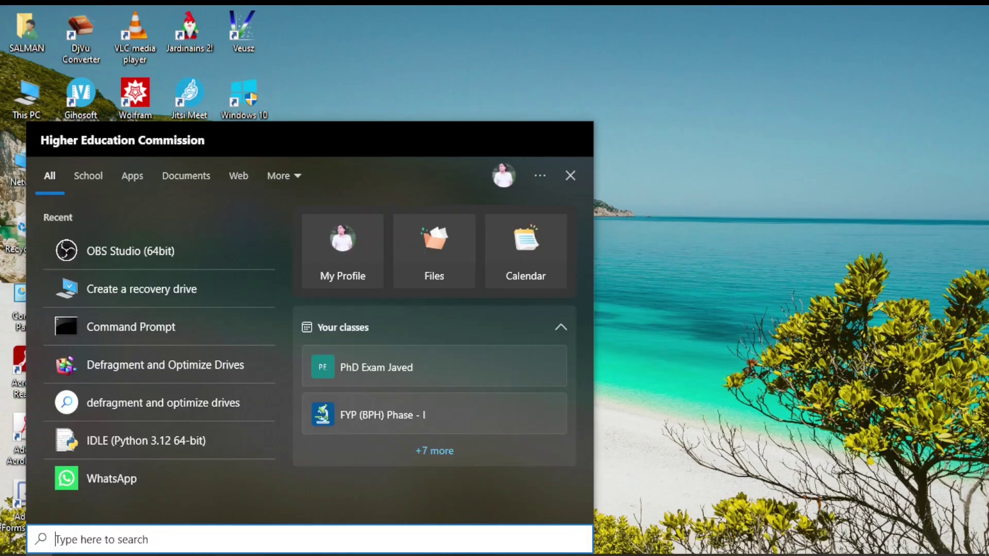
pyautogui.write('reco')
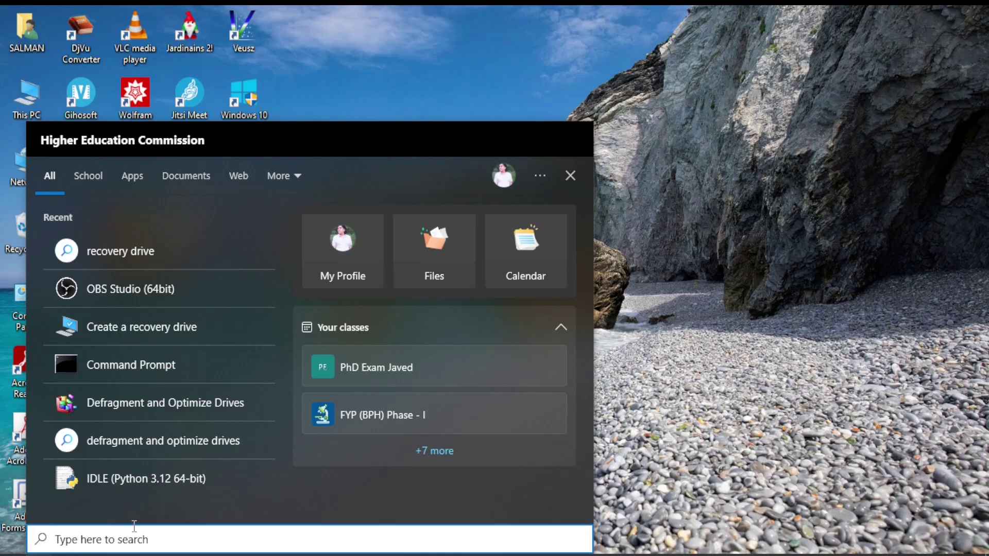
pyautogui.write('rec')
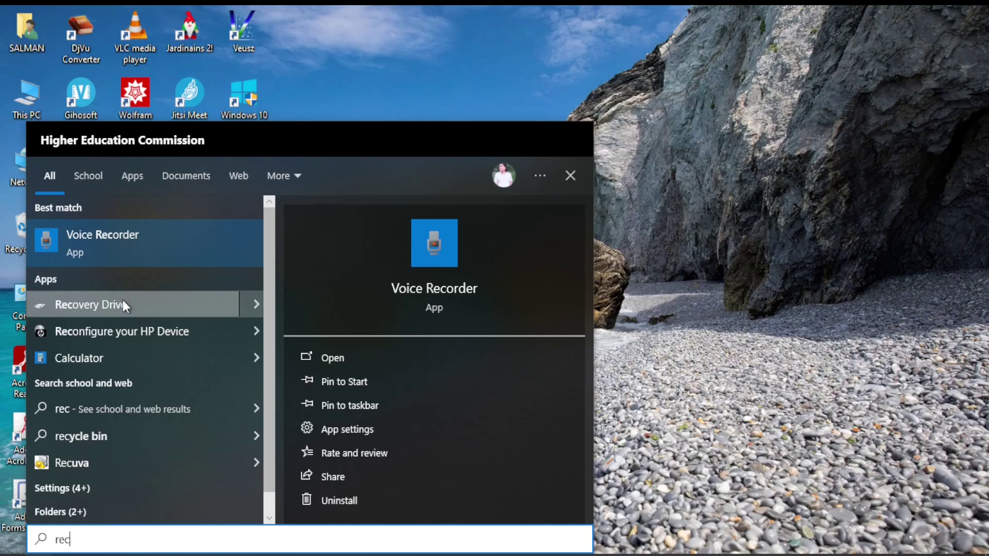
pyautogui.press('Escape')
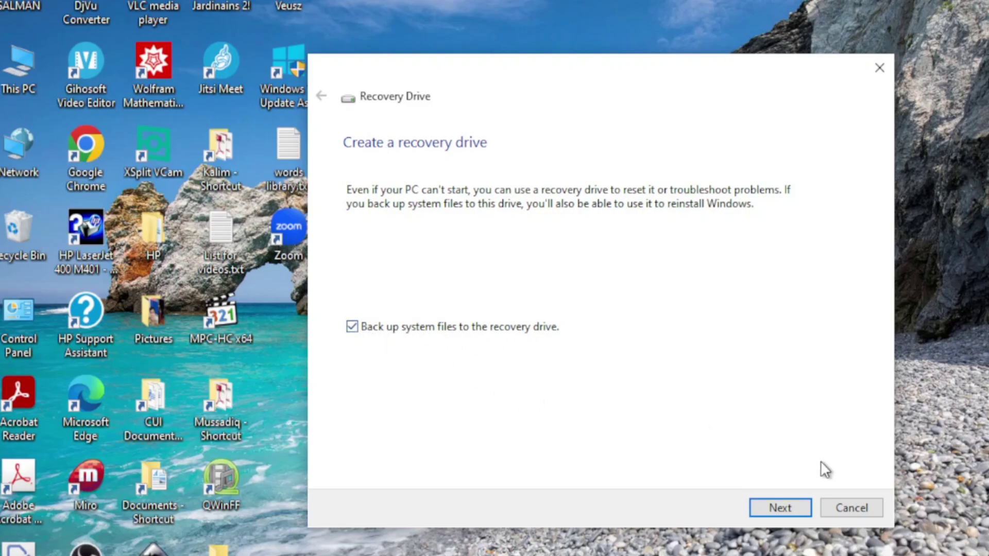
pyautogui.click(776, 510)
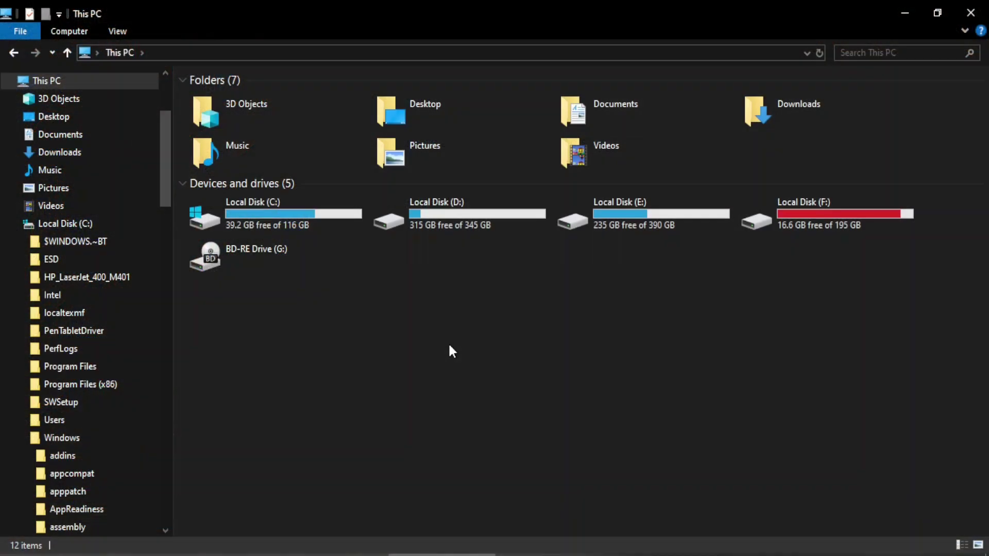
# - Browse from Local Disk (C:) through Windows and System32 into the Recovery folder
pyautogui.click(293, 220)
pyautogui.doubleClick(293, 218)
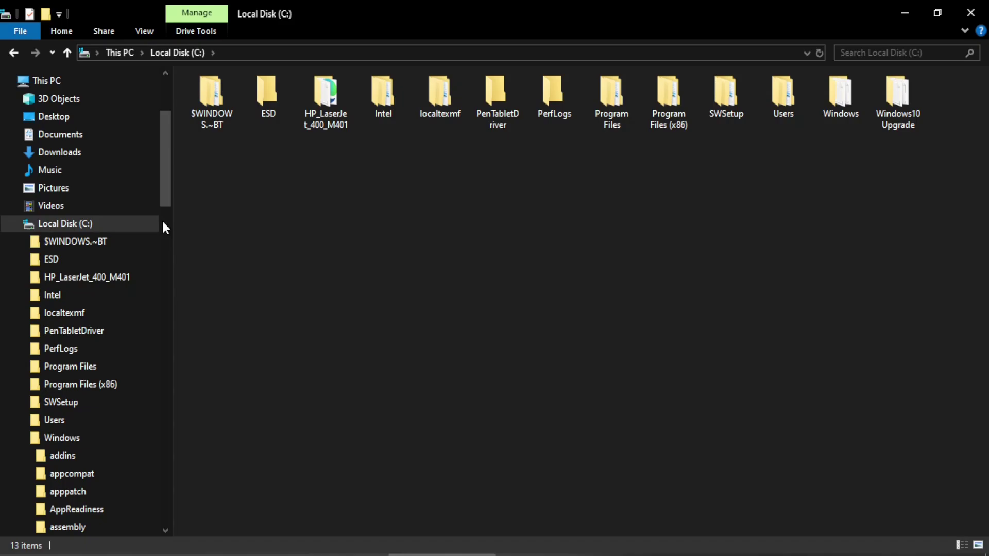
pyautogui.doubleClick(836, 98)
pyautogui.scroll(-20, 262, 267)
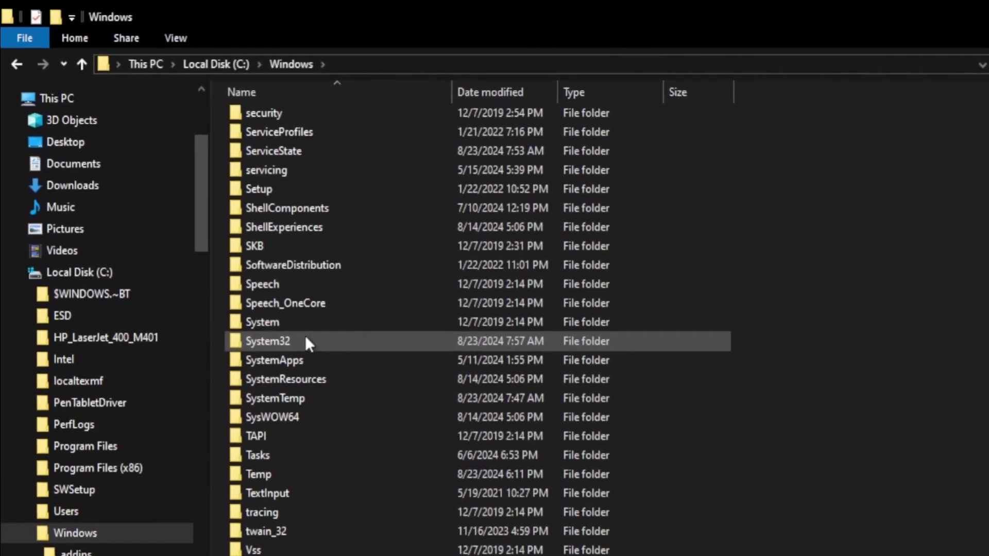
pyautogui.doubleClick(306, 342)
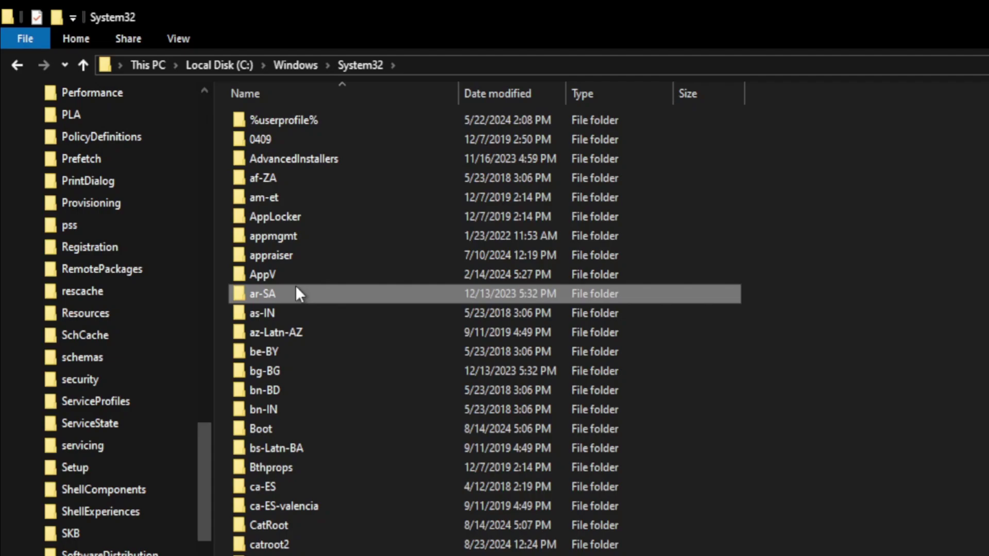
pyautogui.press('r')
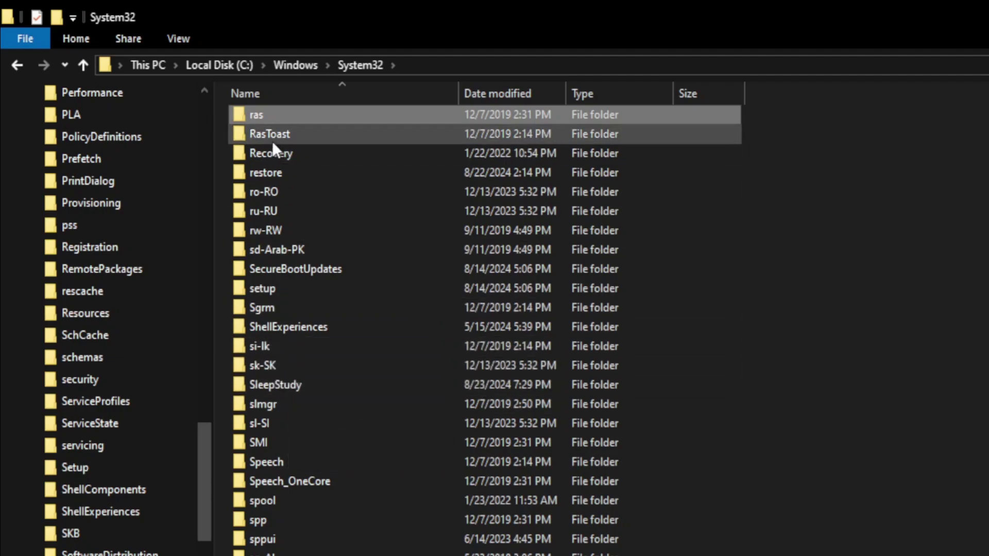
pyautogui.doubleClick(294, 151)
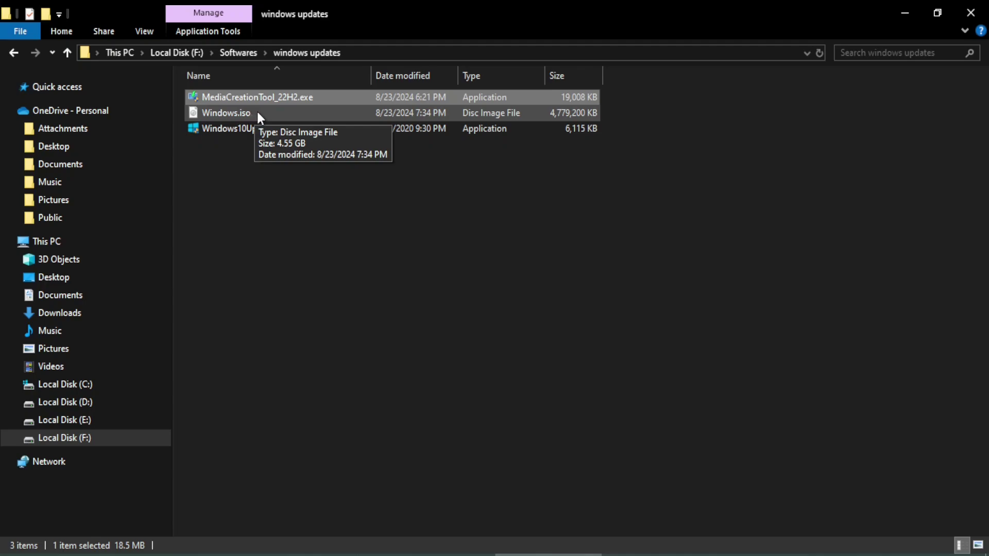
# - Mount Windows.iso and open the new DVD Drive (H:) ESD-ISO from This PC
pyautogui.click(226, 113)
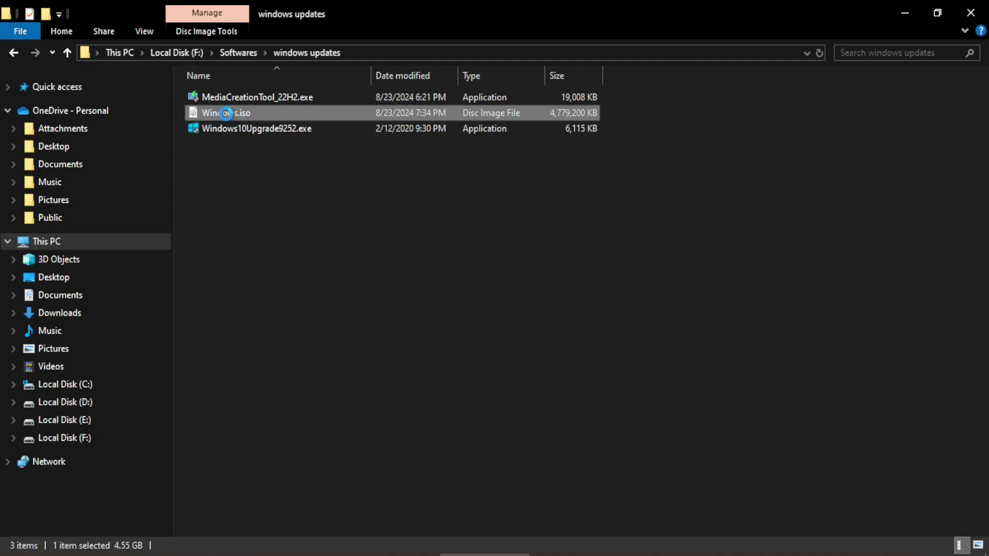
pyautogui.rightClick(227, 114)
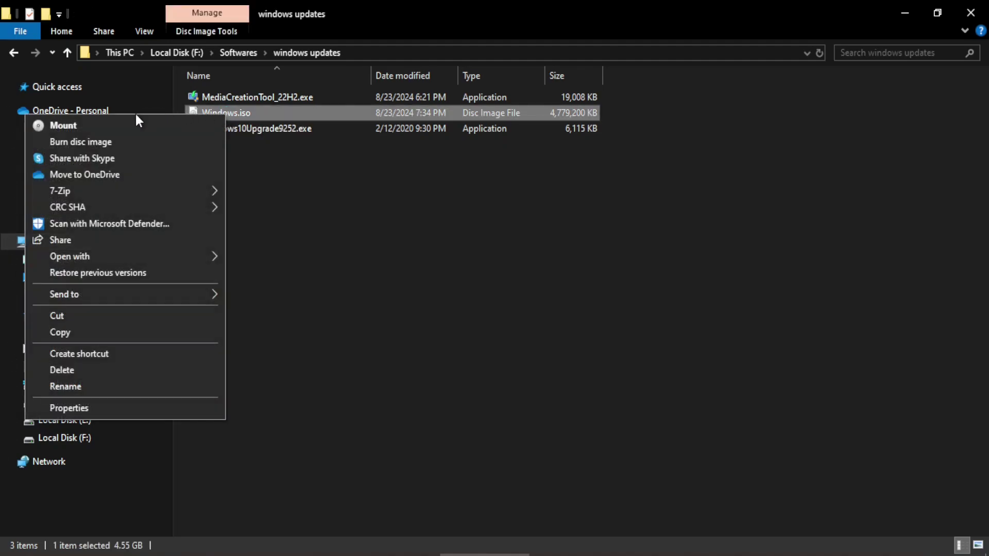
pyautogui.click(89, 127)
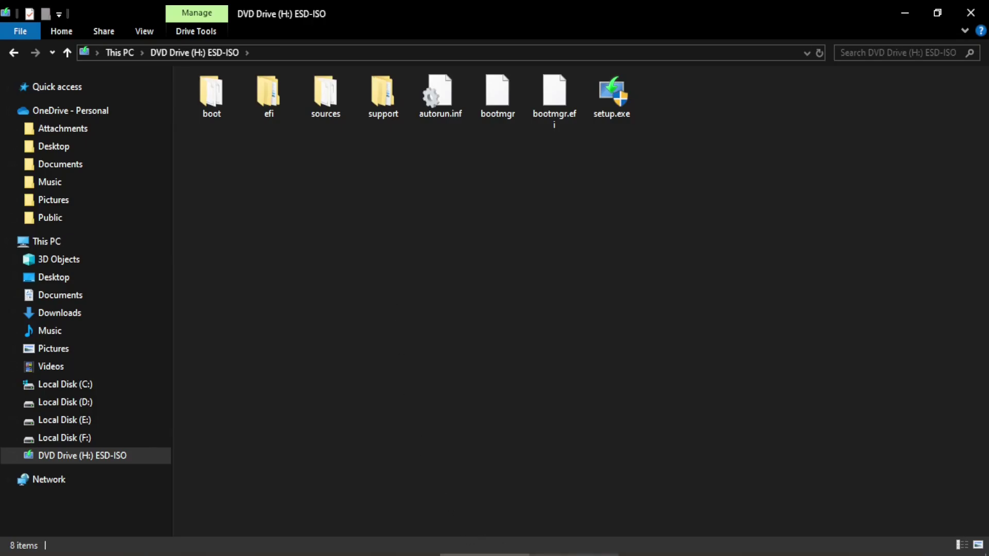
pyautogui.hotkey('alt', 'Up')
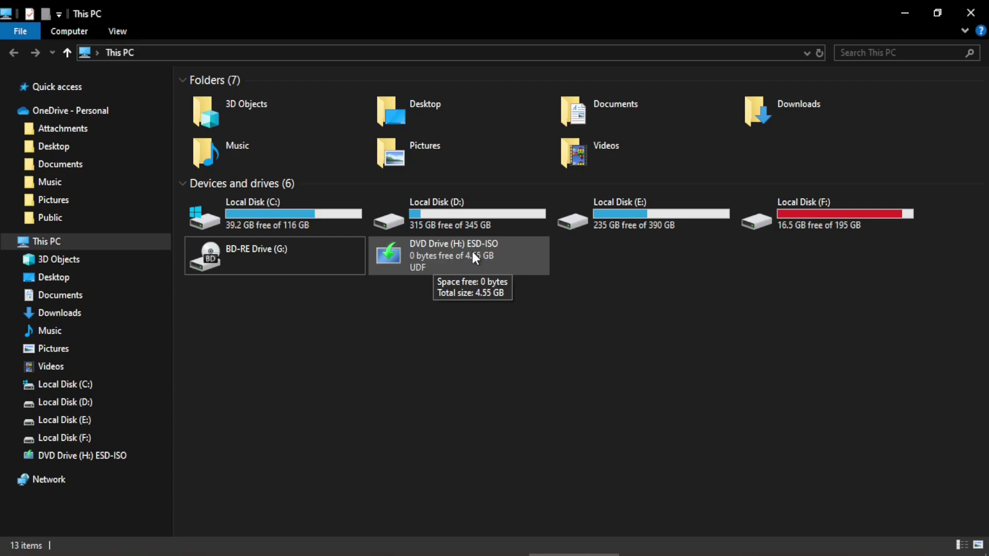
pyautogui.doubleClick(434, 250)
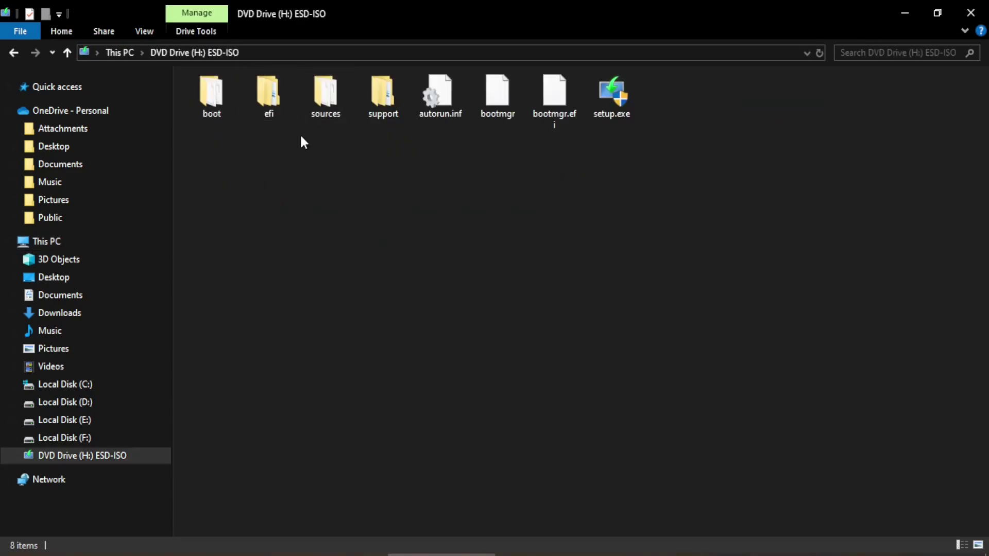
# - Open the ISO's sources folder, select install.esd and show its 7-Zip context submenu
pyautogui.doubleClick(326, 97)
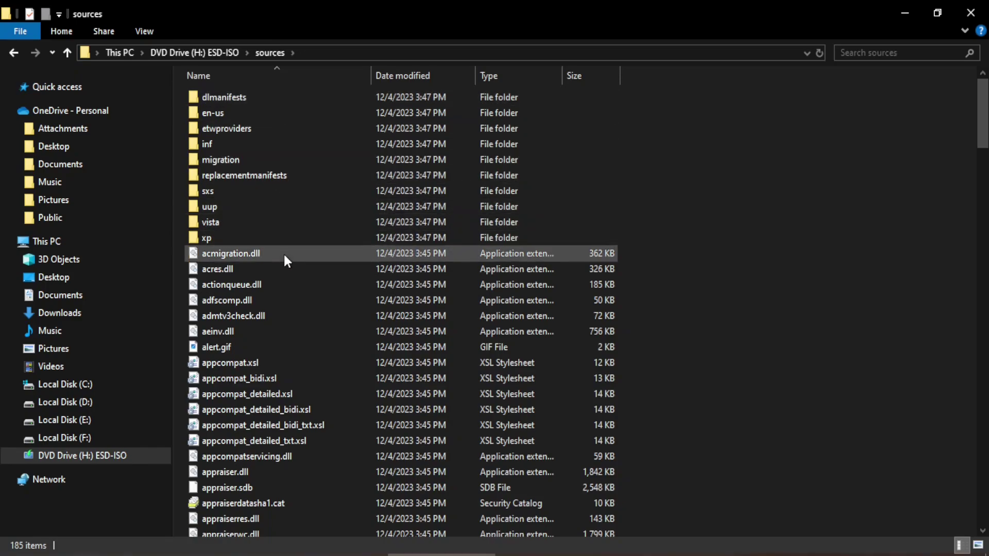
pyautogui.press('i')
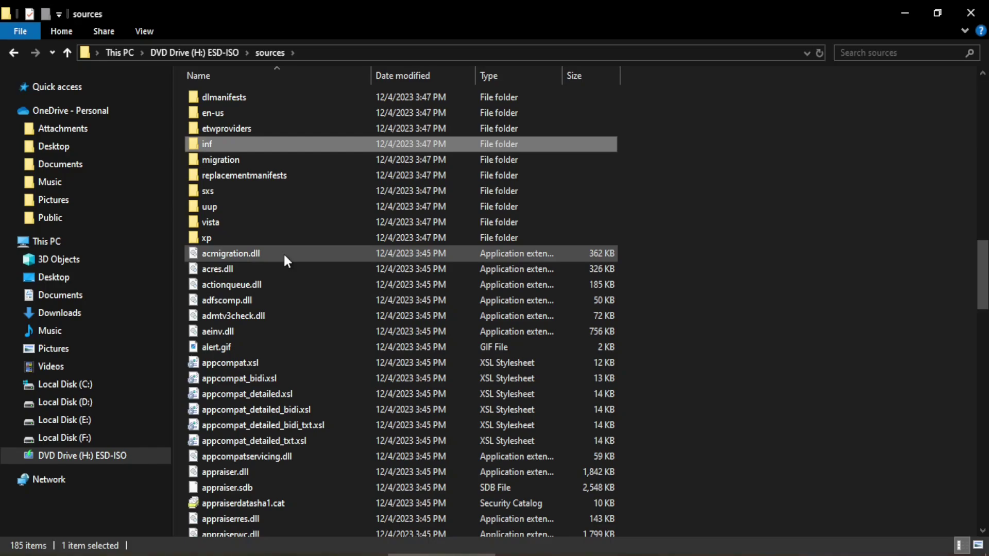
pyautogui.press('i')
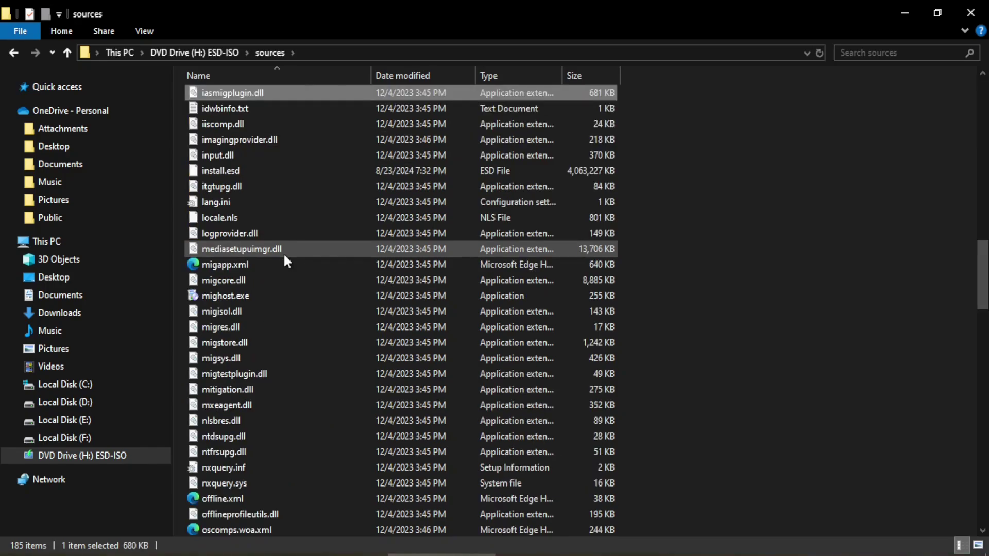
pyautogui.press('i')
pyautogui.press('i')
pyautogui.press('i')
pyautogui.press('i')
pyautogui.press('i')
pyautogui.press('i')
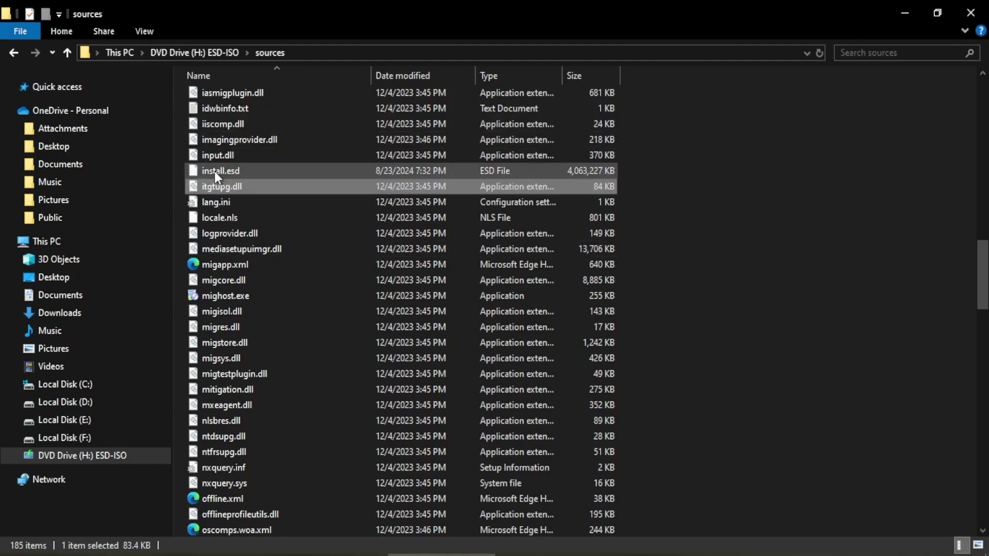
pyautogui.moveTo(250, 169)
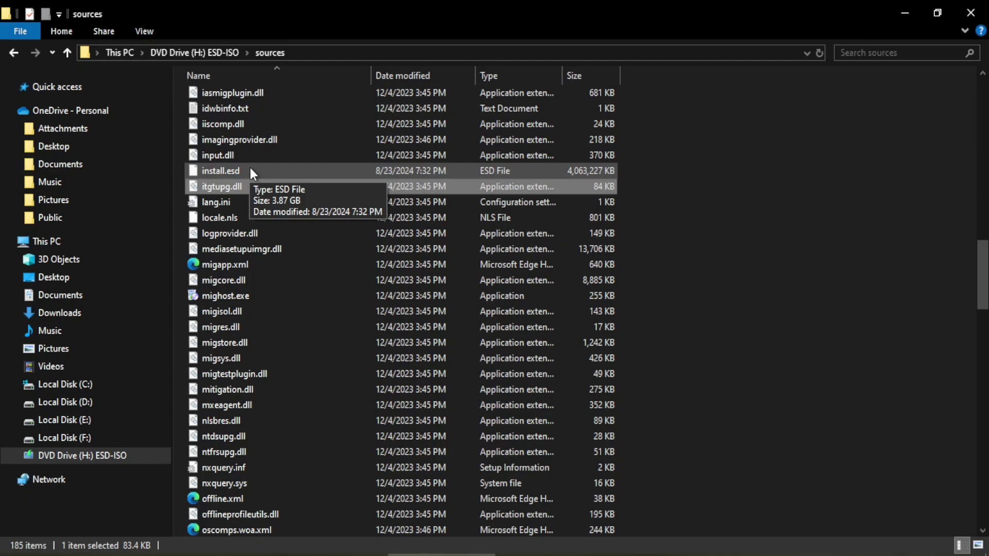
pyautogui.click(249, 168)
pyautogui.rightClick(250, 168)
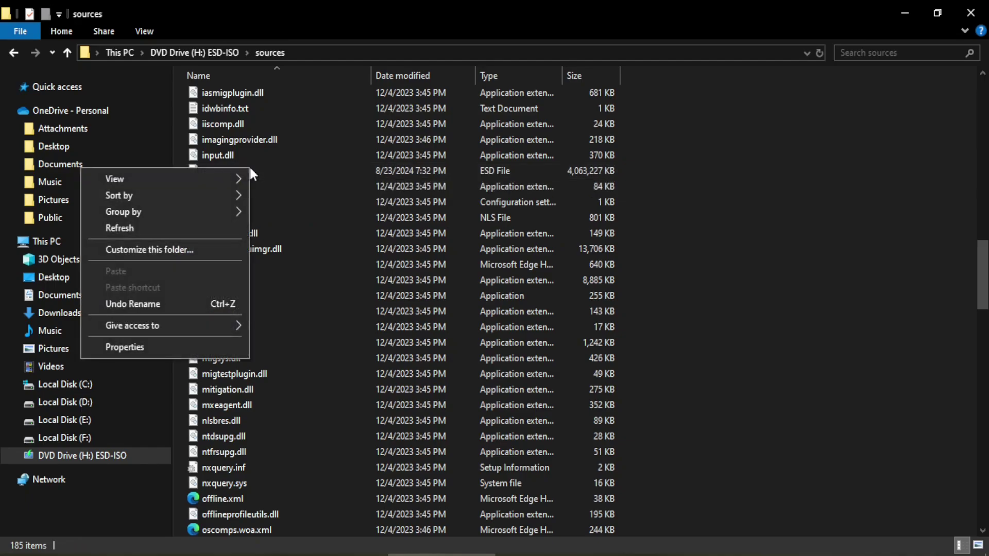
pyautogui.rightClick(249, 168)
pyautogui.moveTo(96, 208)
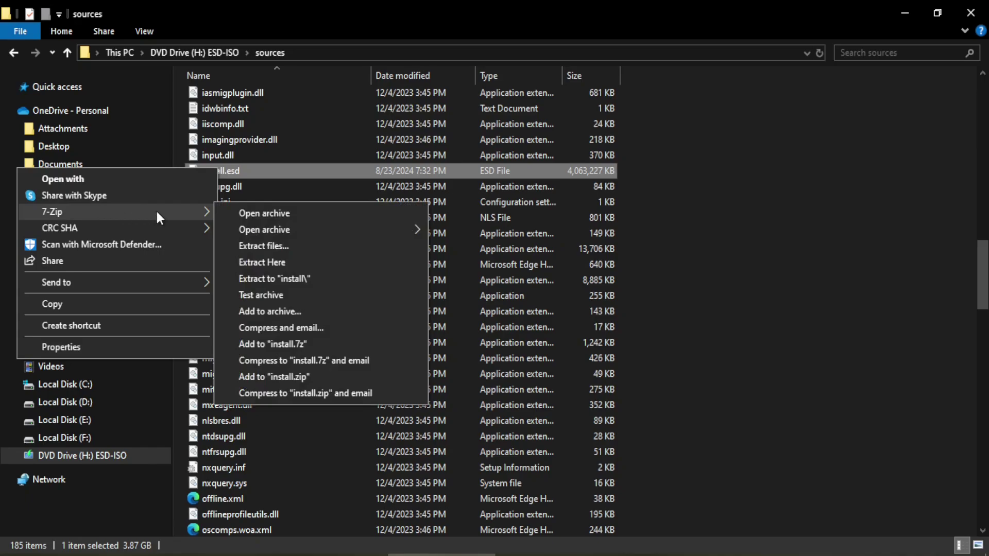
# - Open install.esd in 7-Zip and view its [1].xml image list in Edge
pyautogui.click(273, 212)
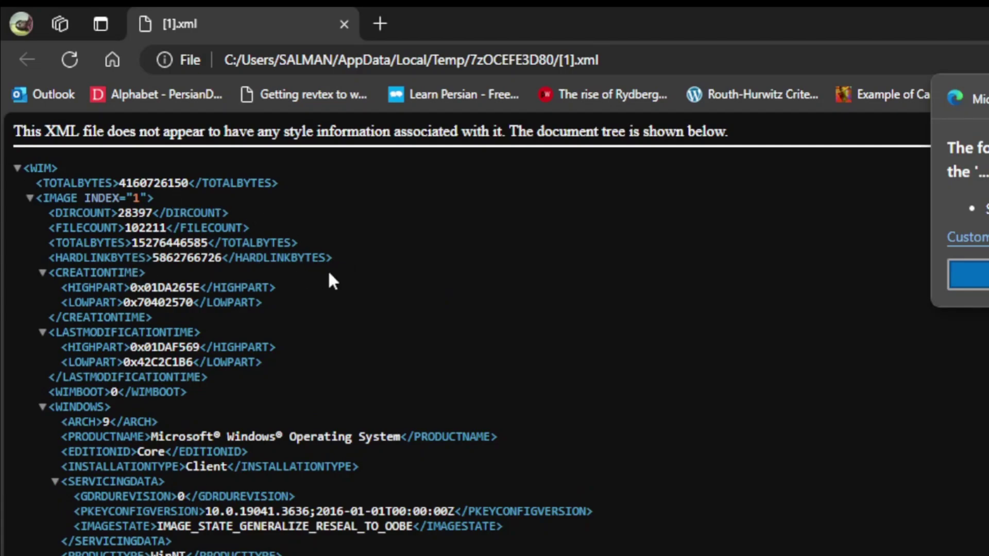
# - Scan [1].xml, highlighting image index 1 Windows 10 Home and index 2 Windows 10 Home N
pyautogui.moveTo(157, 198); pyautogui.dragTo(98, 199)
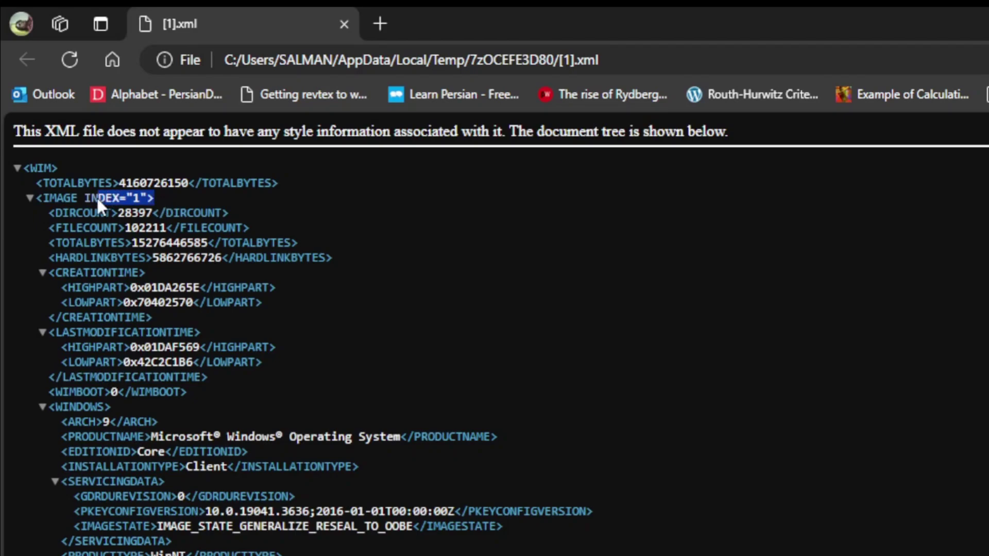
pyautogui.scroll(-3, 312, 262)
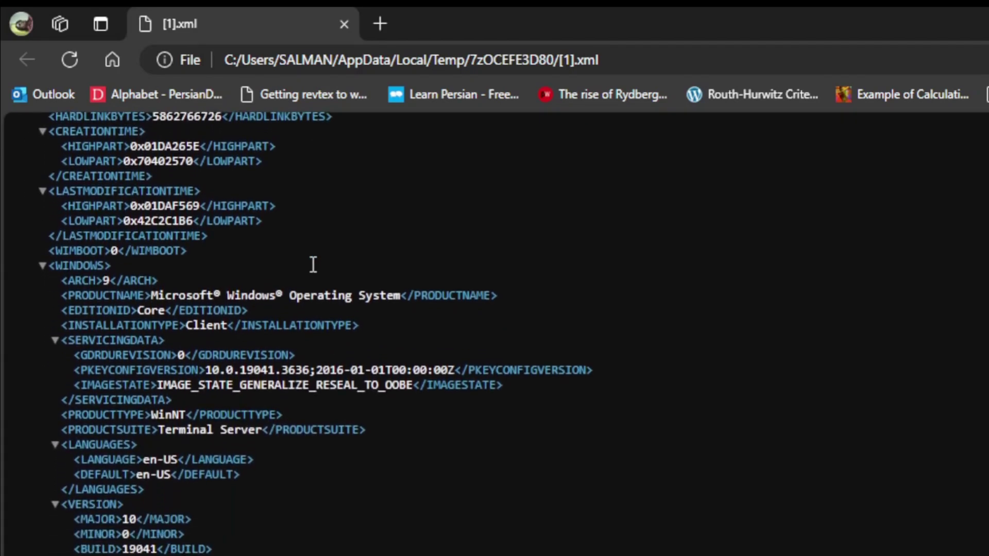
pyautogui.scroll(-3, 154, 412)
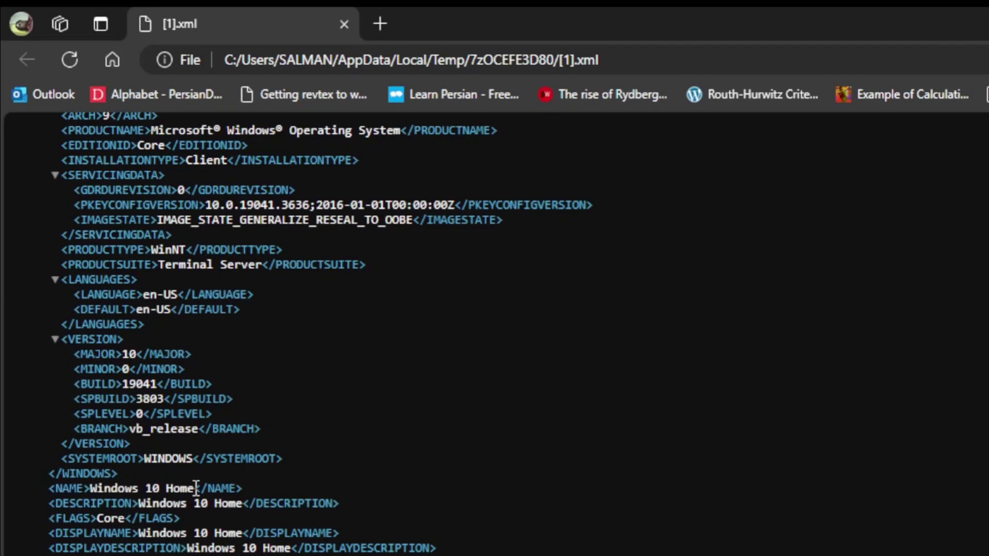
pyautogui.moveTo(196, 488); pyautogui.dragTo(90, 489)
pyautogui.scroll(-2, 411, 484)
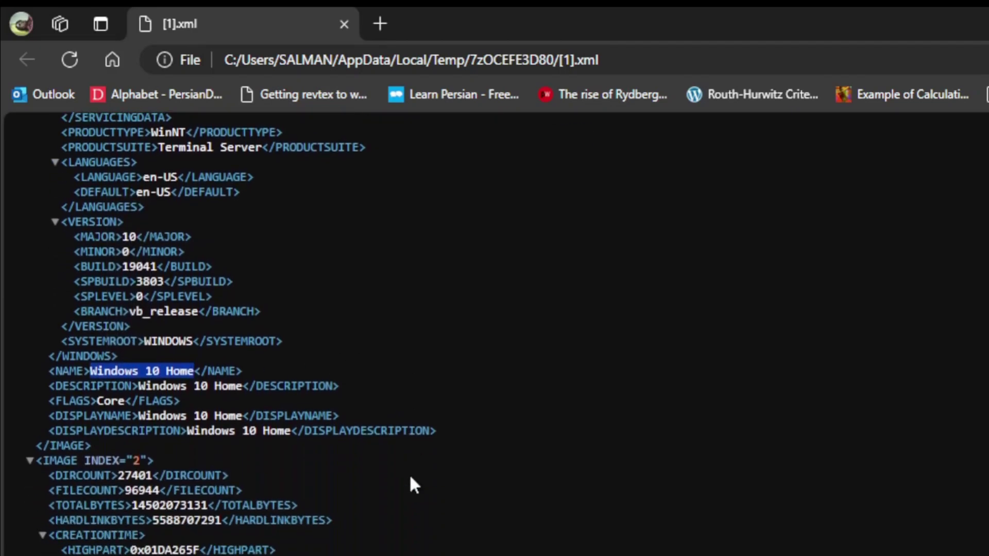
pyautogui.scroll(-2, 412, 484)
pyautogui.click(176, 375)
pyautogui.moveTo(36, 379); pyautogui.dragTo(164, 379)
pyautogui.scroll(-6, 364, 424)
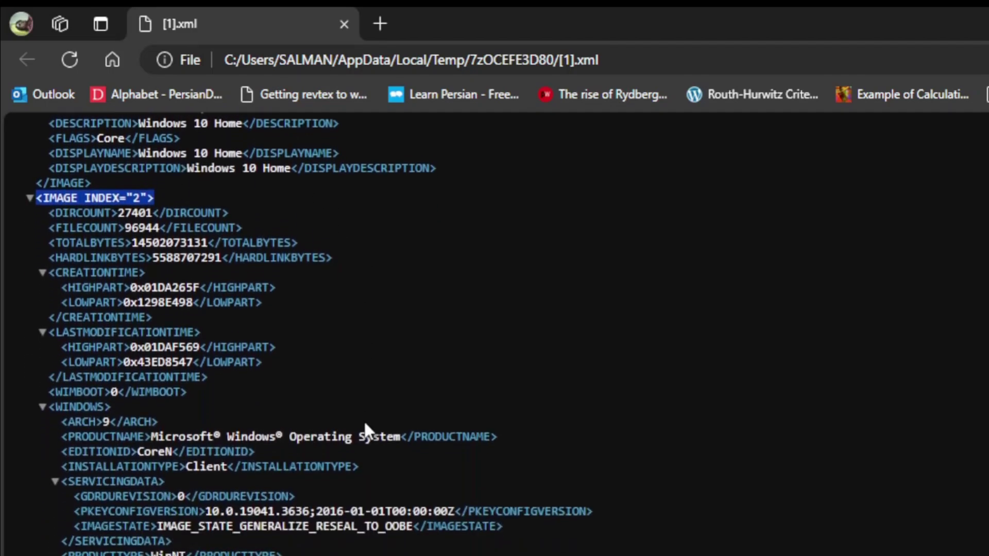
pyautogui.scroll(-4, 364, 423)
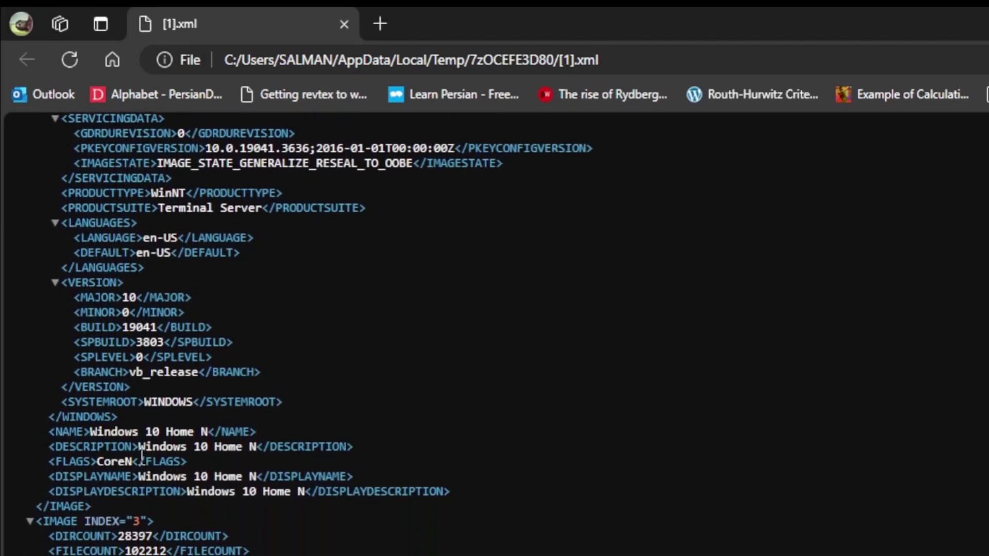
pyautogui.moveTo(201, 432); pyautogui.dragTo(94, 432)
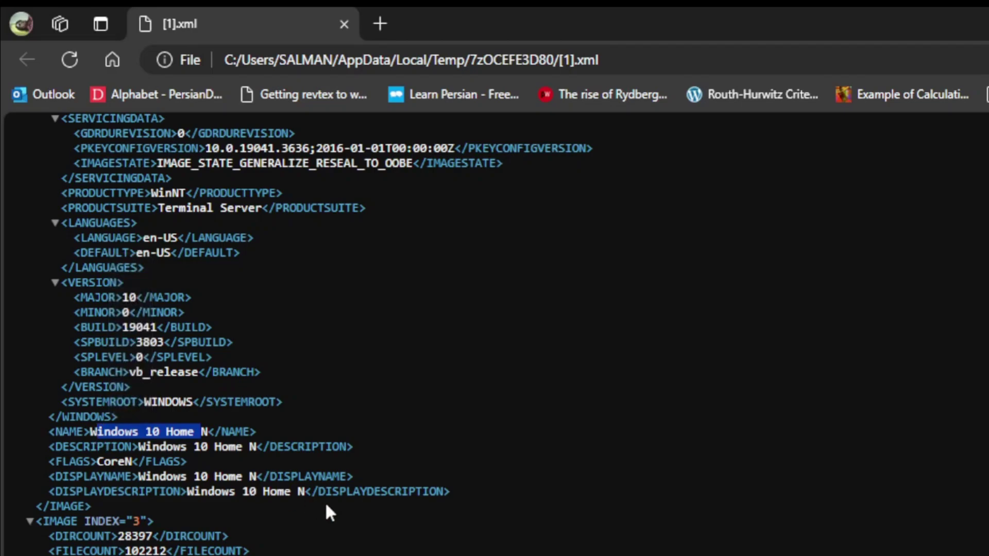
pyautogui.click(159, 519)
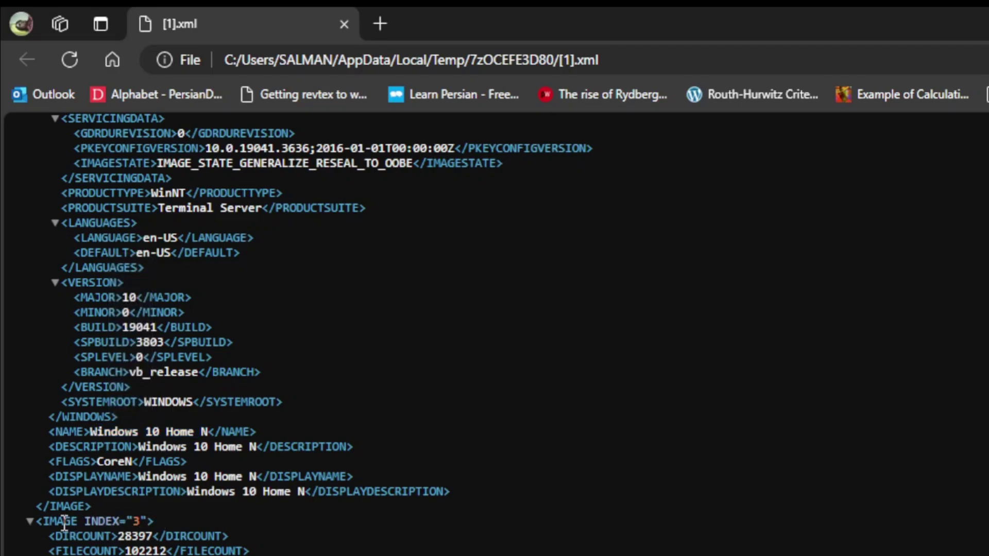
pyautogui.moveTo(45, 521); pyautogui.dragTo(155, 519)
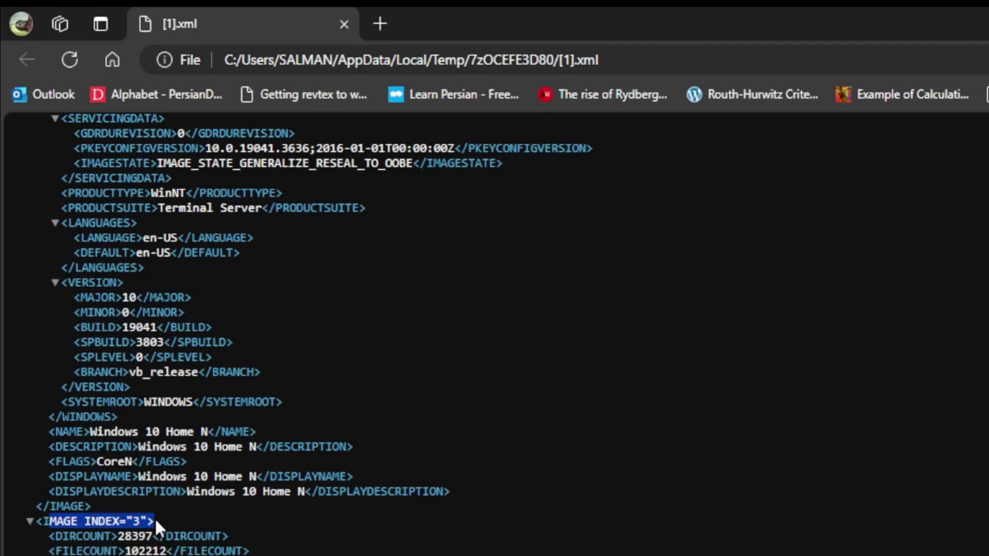
# - Find IMAGE INDEX 4 as Windows 10 Education, copy its name, and return to 7-Zip
pyautogui.scroll(-1, 345, 530)
pyautogui.scroll(-8, 346, 535)
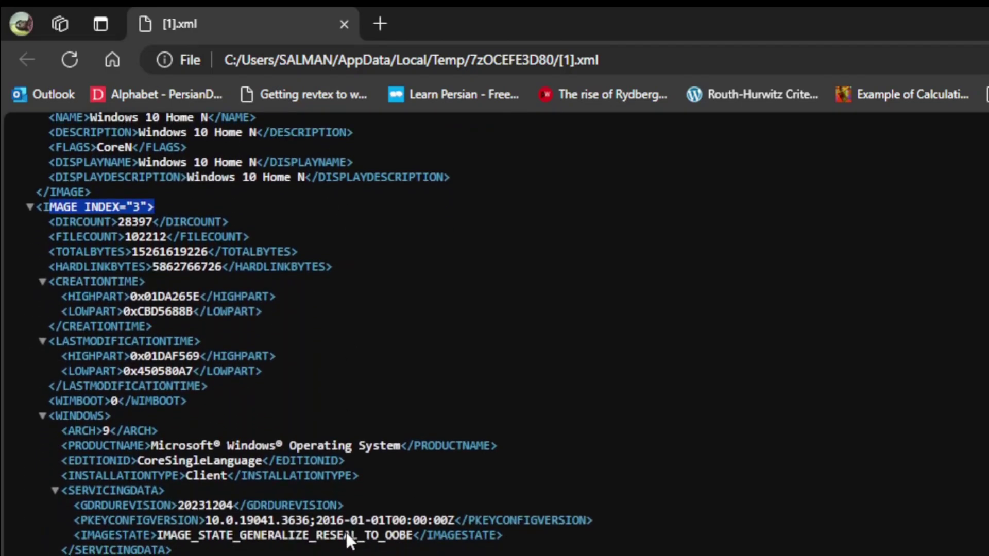
pyautogui.scroll(-3, 346, 540)
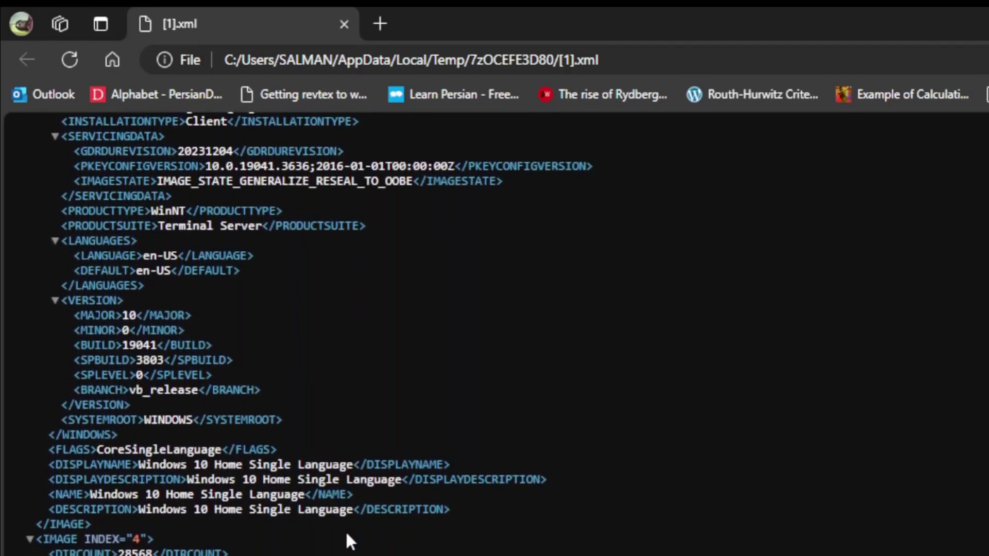
pyautogui.scroll(-1, 346, 539)
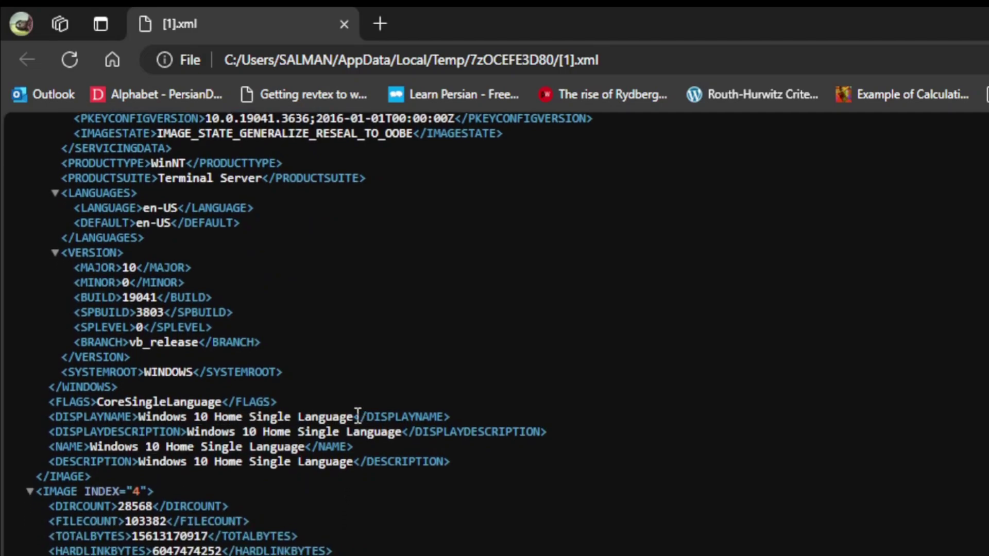
pyautogui.moveTo(353, 417); pyautogui.dragTo(138, 416)
pyautogui.scroll(1, 157, 503)
pyautogui.click(158, 507)
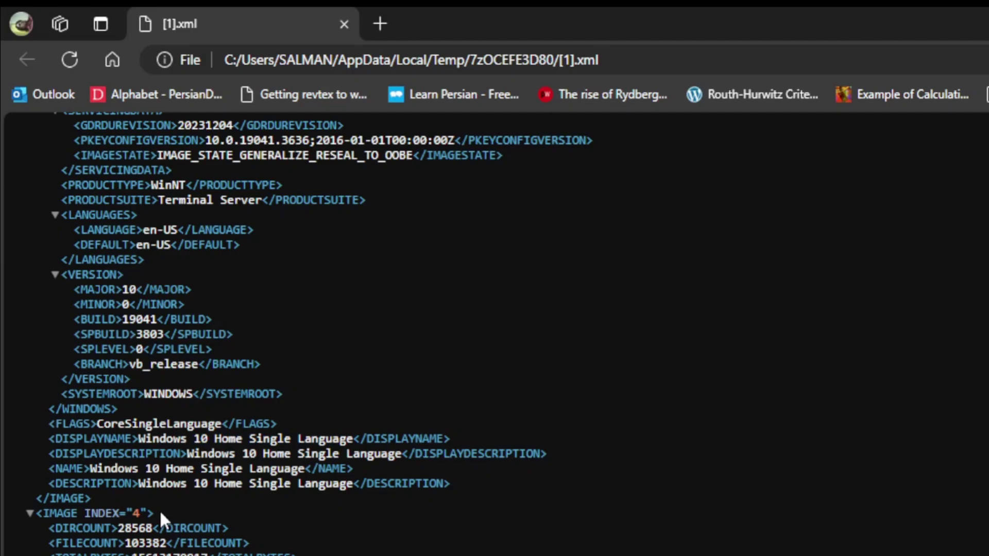
pyautogui.moveTo(159, 510); pyautogui.dragTo(62, 511)
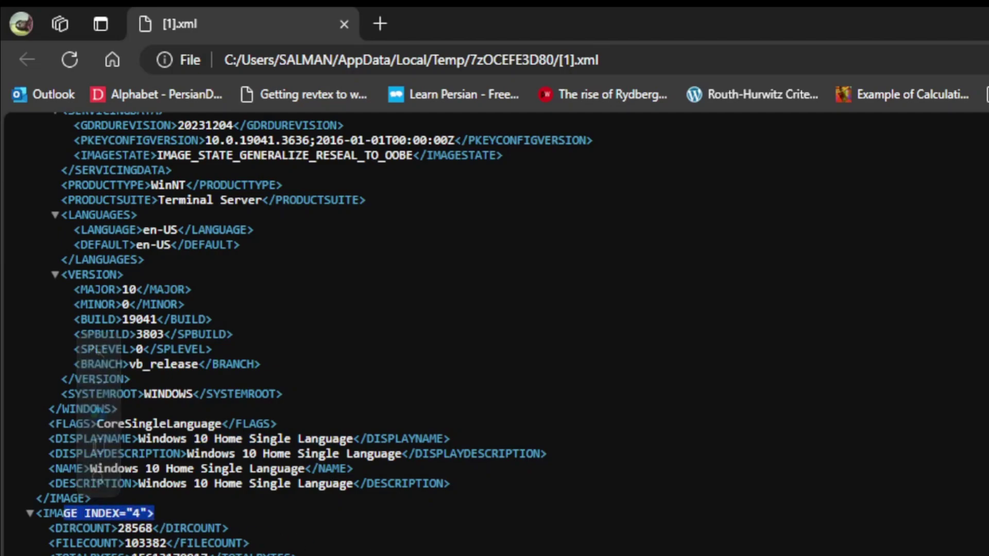
pyautogui.scroll(-8, 309, 335)
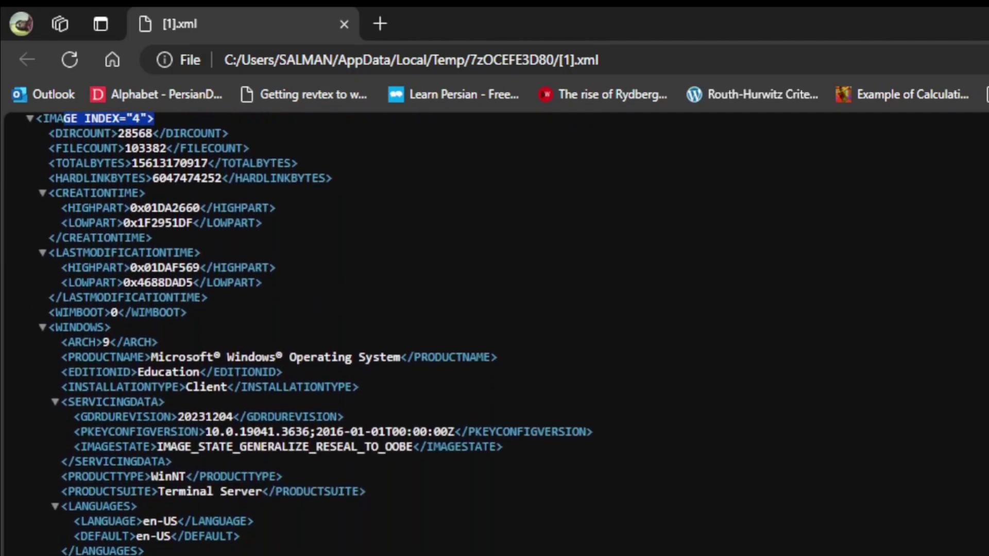
pyautogui.scroll(-5, 309, 335)
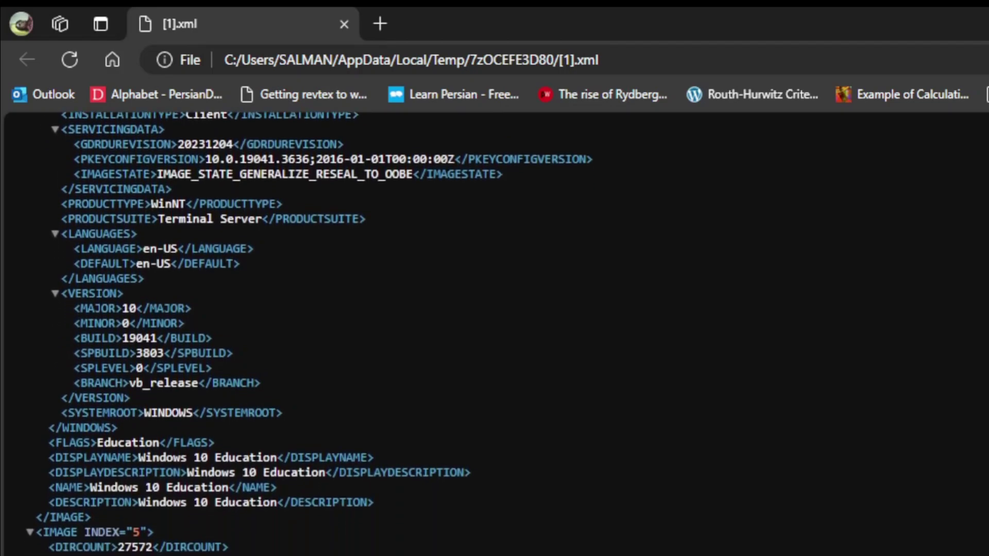
pyautogui.moveTo(139, 452); pyautogui.dragTo(278, 452)
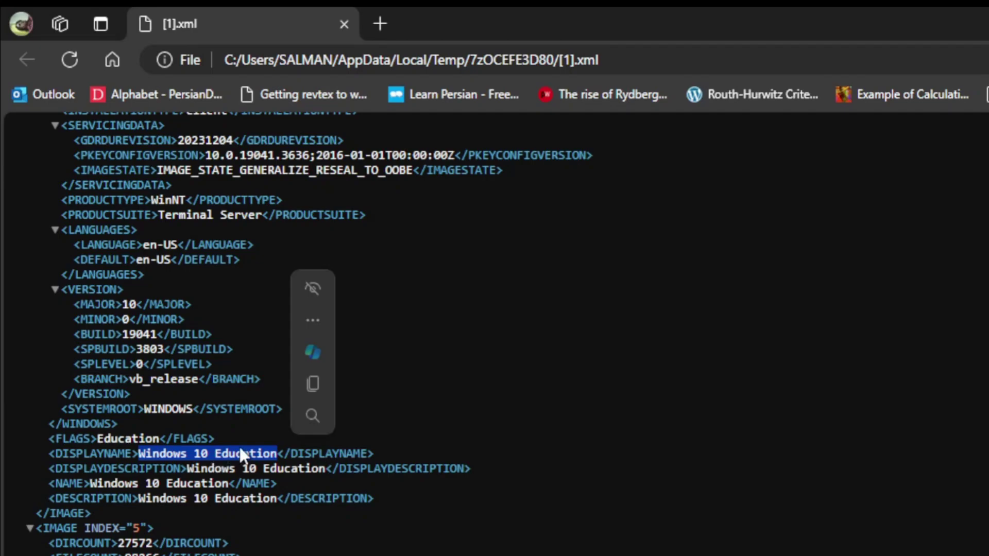
pyautogui.hotkey('ctrl', 'c')
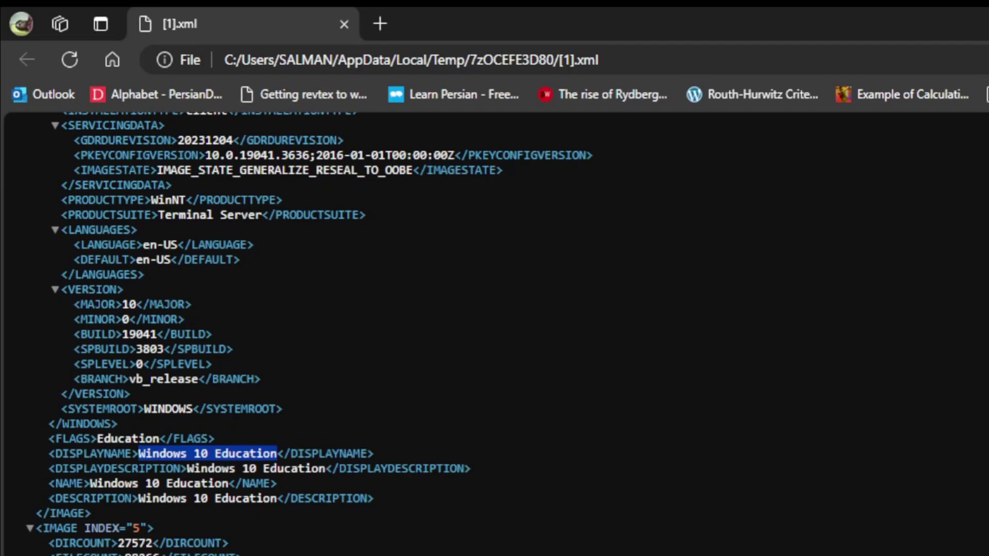
pyautogui.hotkey('alt', 'Tab')
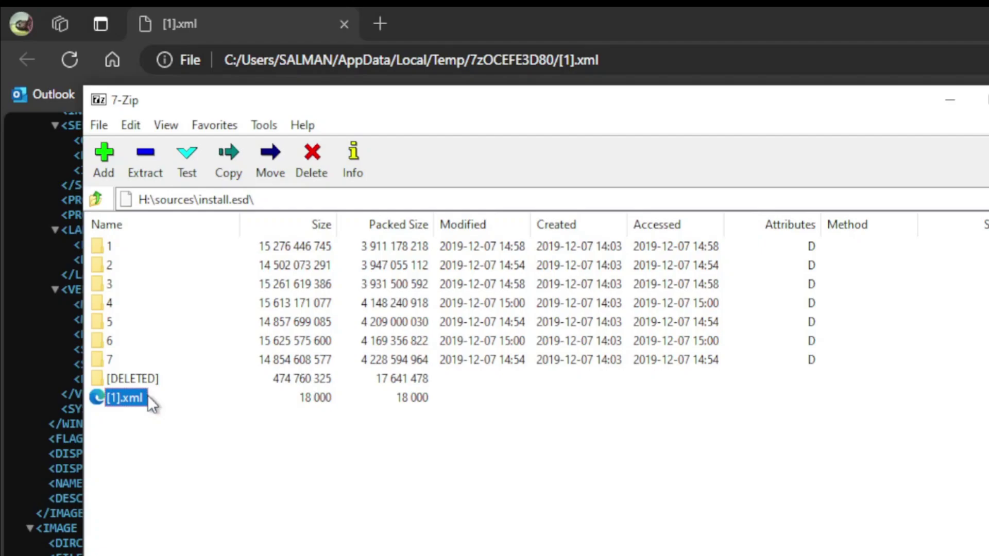
# - Browse image 4 to Windows\System32\Recovery in 7-Zip and select Winre.wim
pyautogui.click(111, 306)
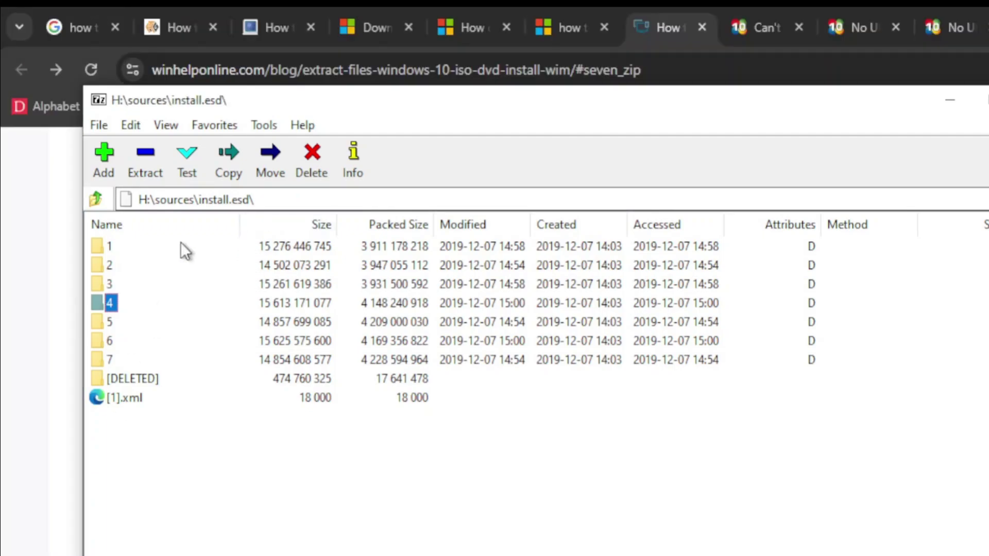
pyautogui.doubleClick(97, 305)
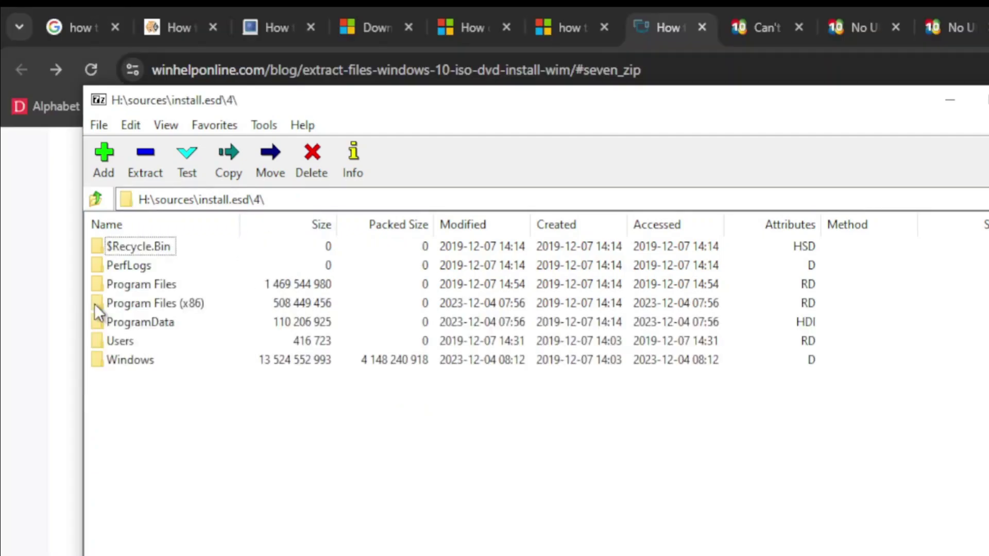
pyautogui.doubleClick(141, 360)
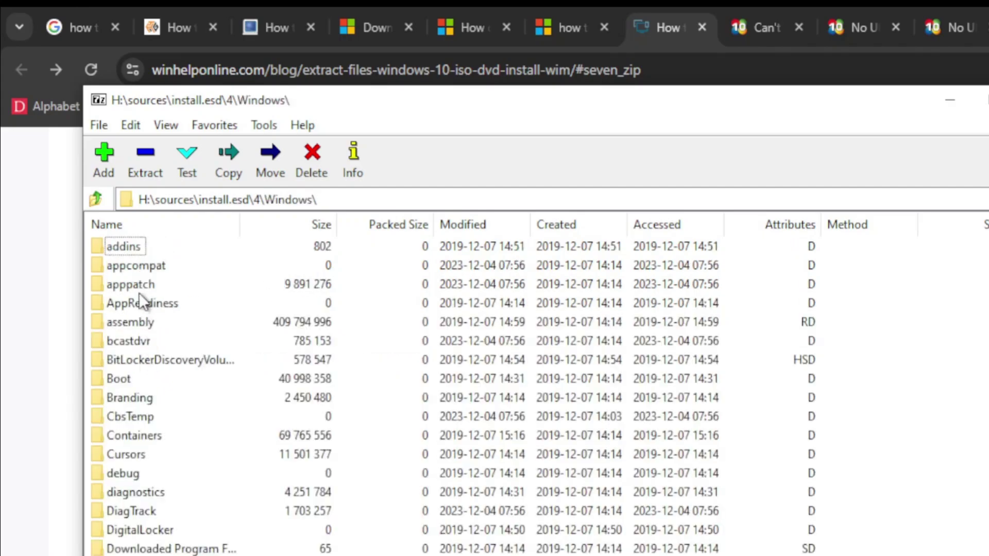
pyautogui.click(138, 292)
pyautogui.press('s')
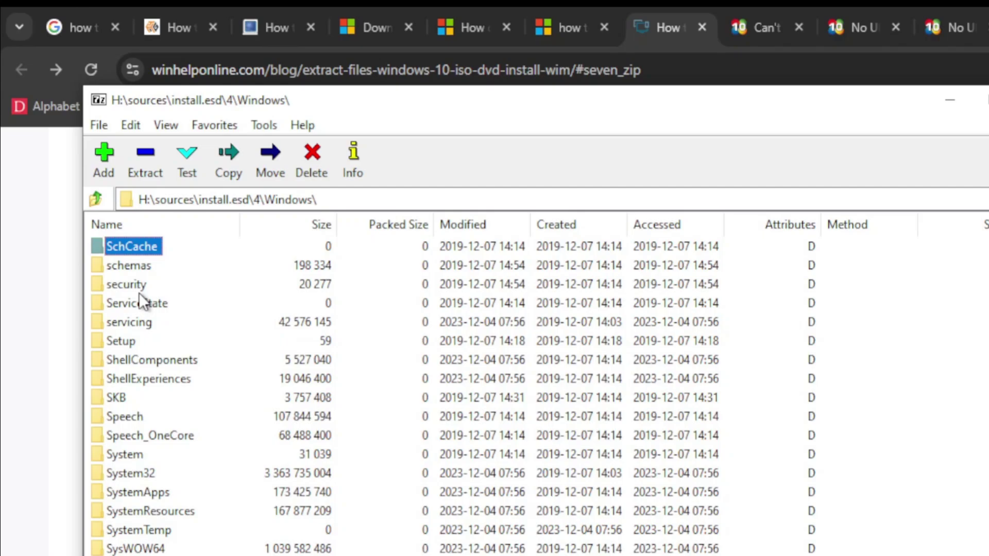
pyautogui.doubleClick(154, 470)
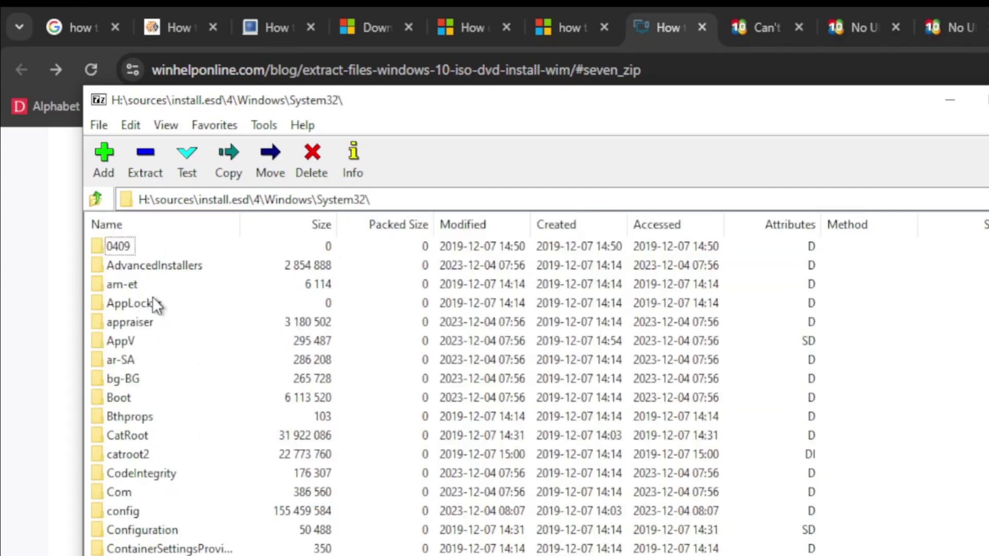
pyautogui.press('r')
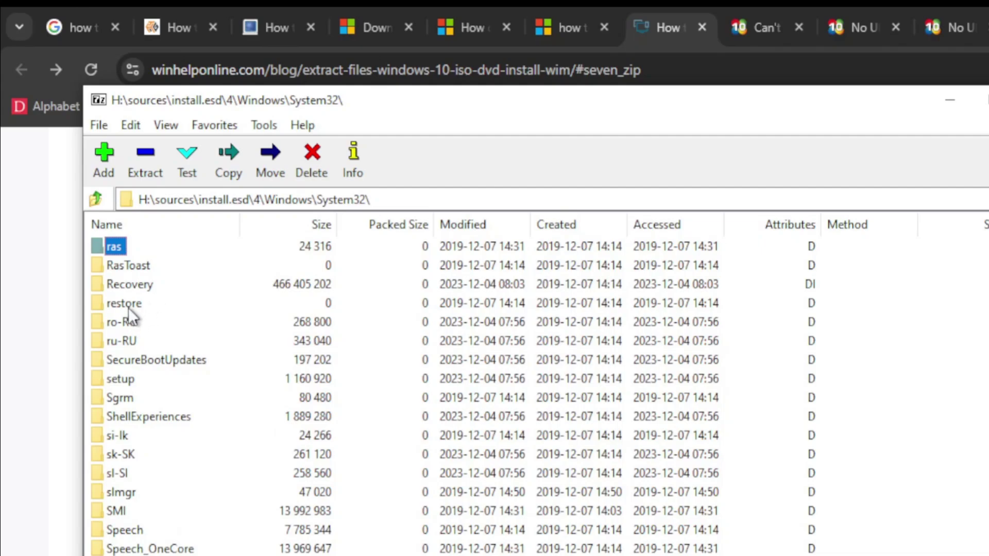
pyautogui.doubleClick(130, 284)
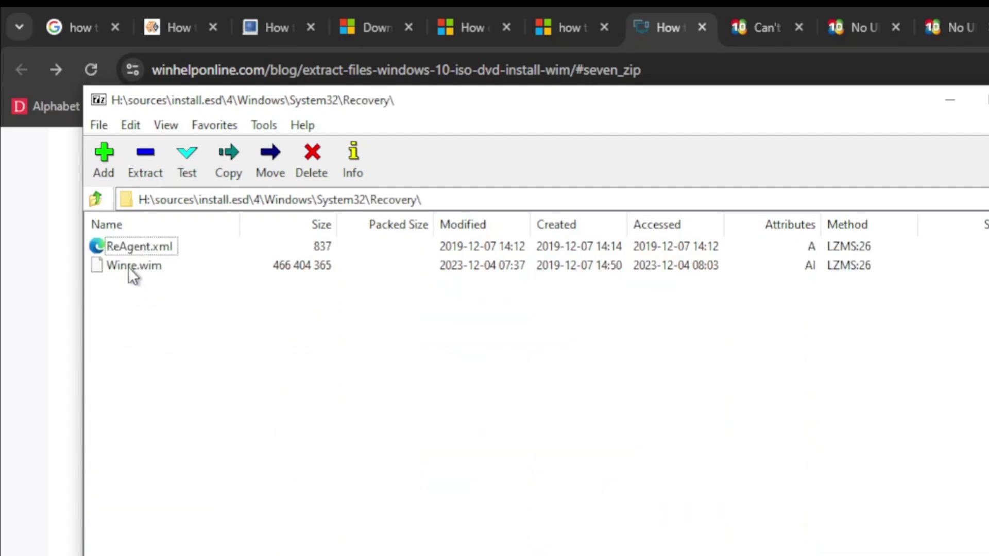
pyautogui.click(140, 262)
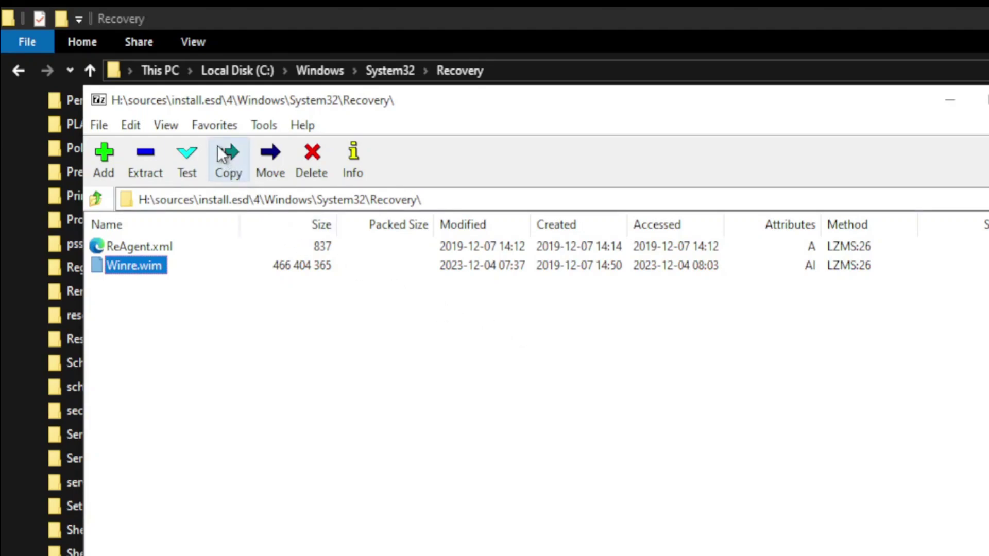
# - Copy Winre.wim from image 4 out to the Desktop folder
pyautogui.click(231, 161)
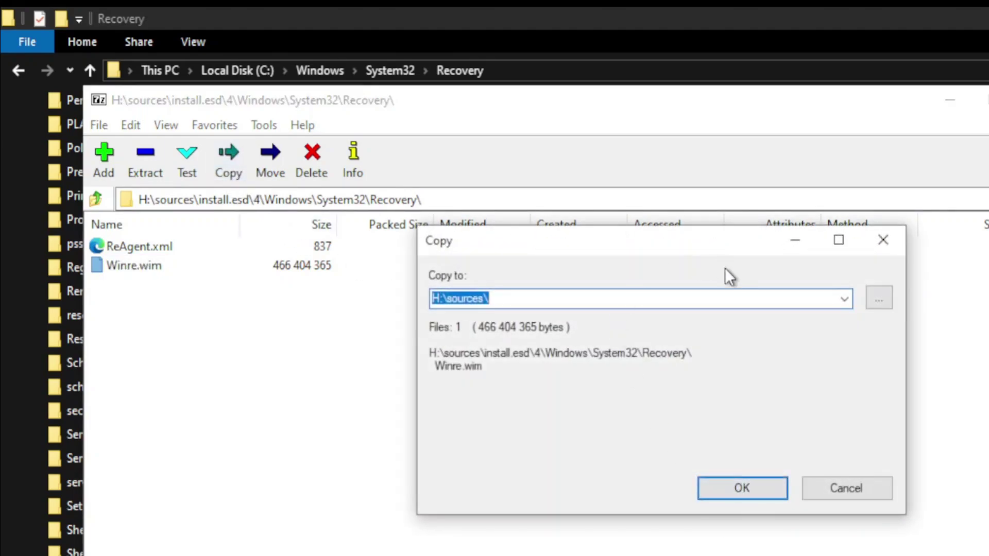
pyautogui.click(875, 300)
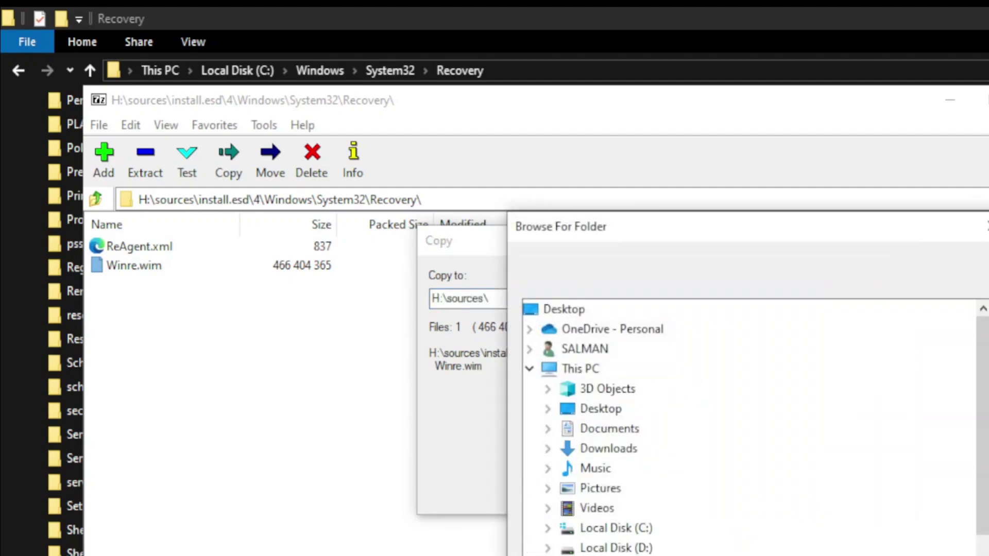
pyautogui.click(605, 414)
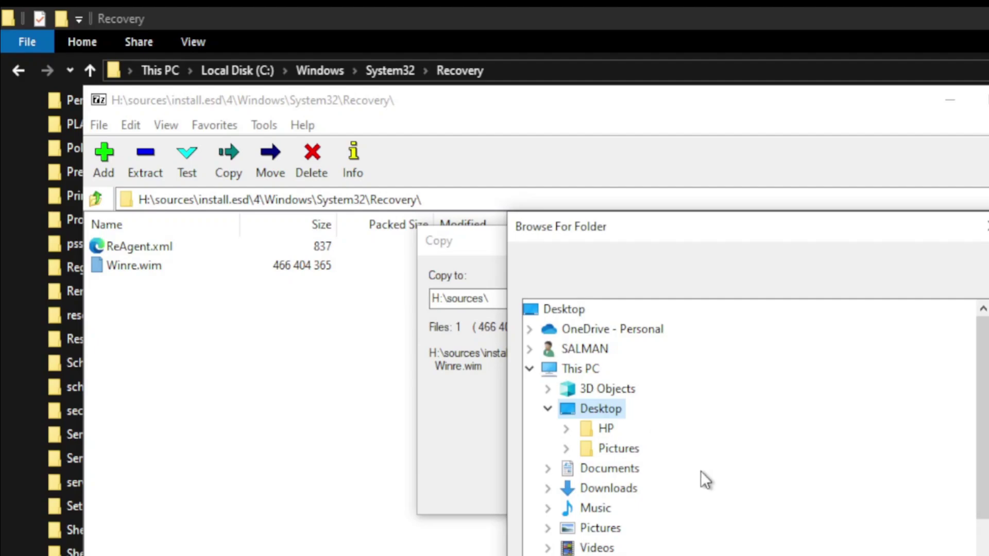
pyautogui.press('Return')
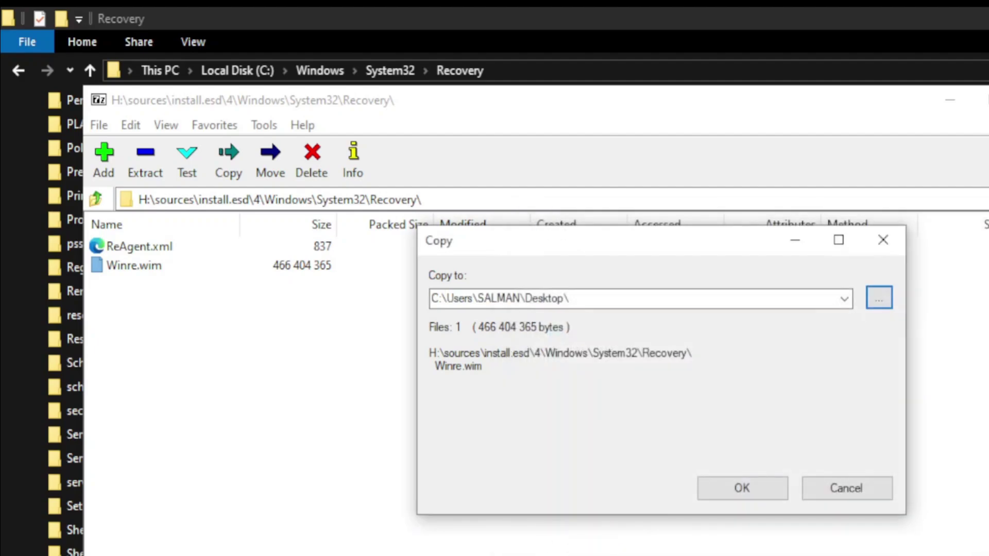
pyautogui.click(750, 484)
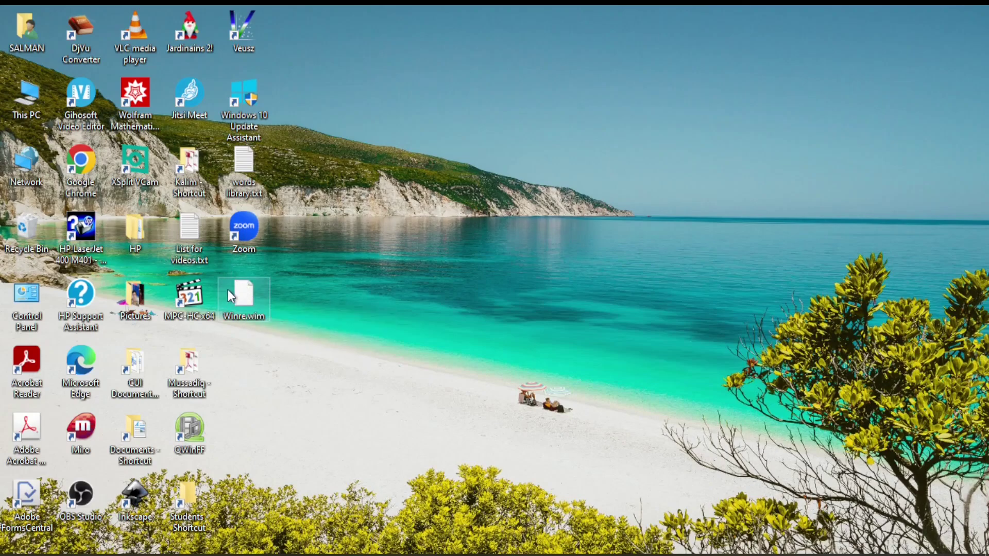
# - Move the 455,474 KB Winre.wim from the Desktop into C:\Windows\System32\Recovery
pyautogui.moveTo(241, 300)
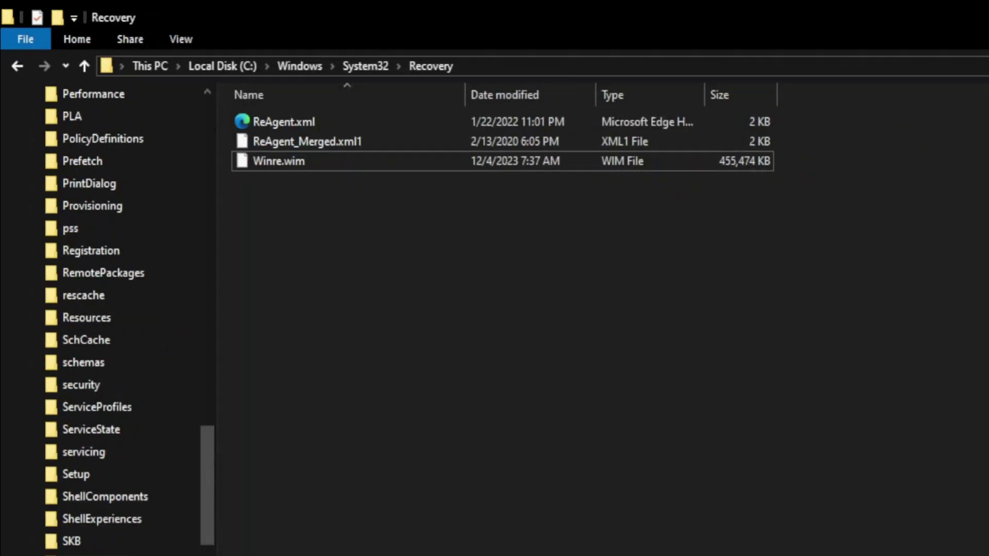
# - Launch Recovery Drive from Start and continue with 'Back up system files' checked
pyautogui.press('super')
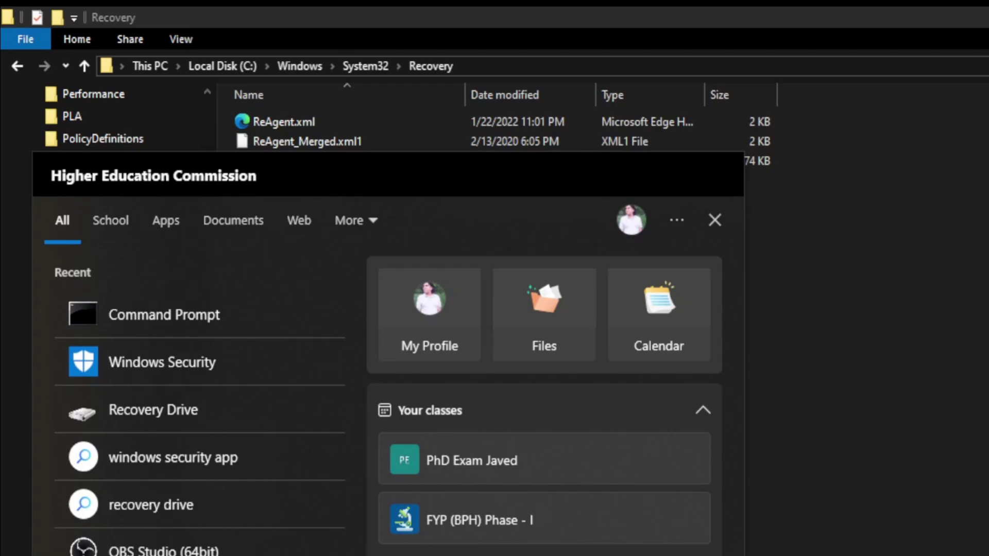
pyautogui.click(162, 412)
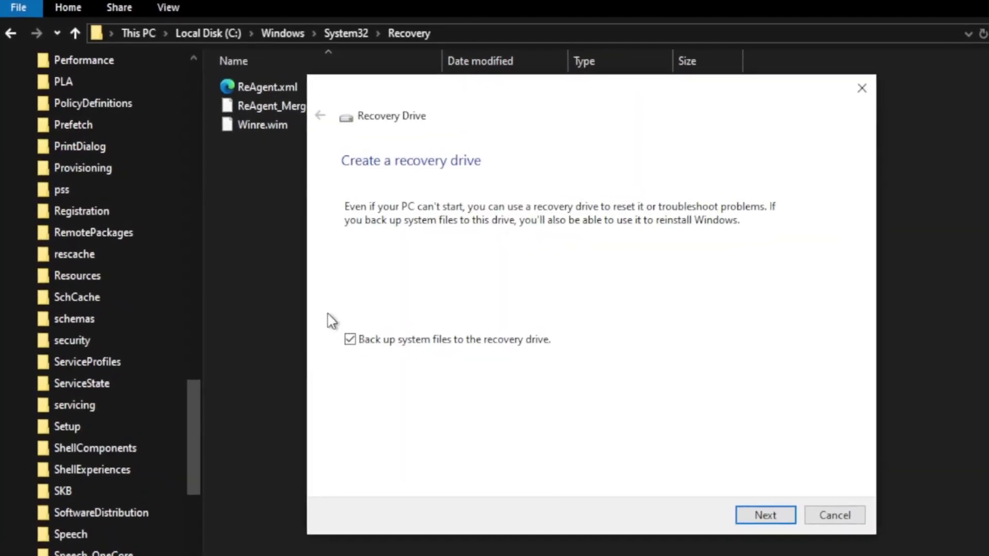
pyautogui.click(793, 529)
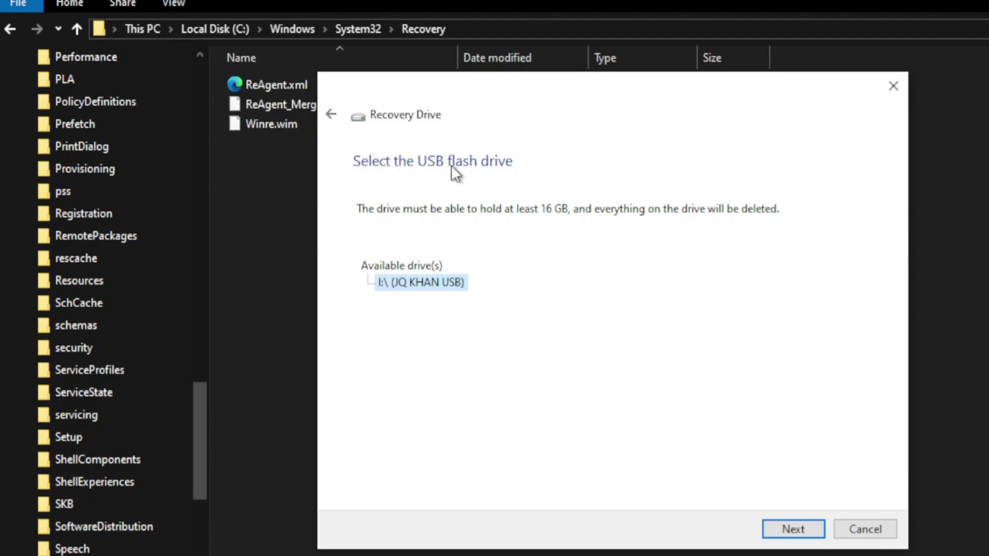
# - Choose USB drive I: as the target and start creating the recovery drive on it
pyautogui.click(791, 530)
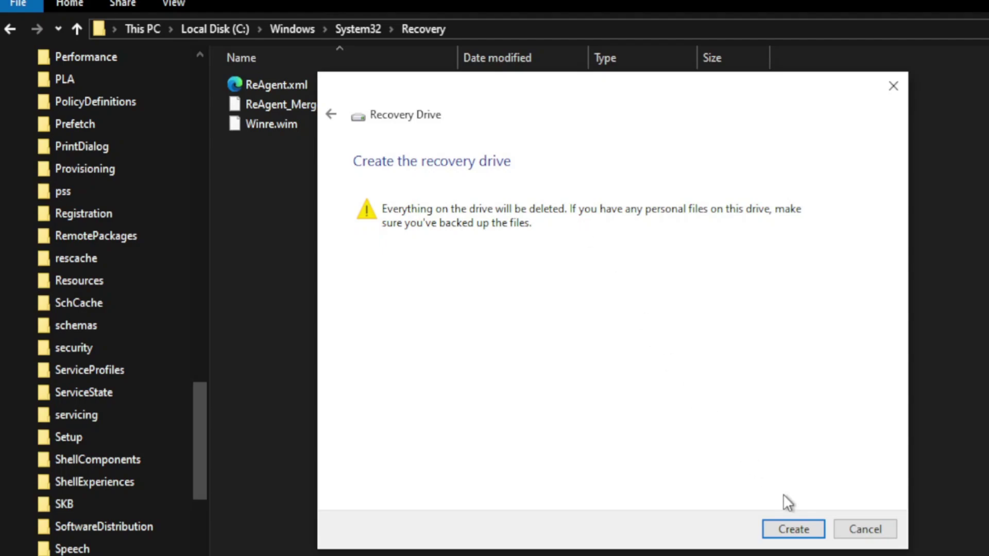
pyautogui.click(793, 531)
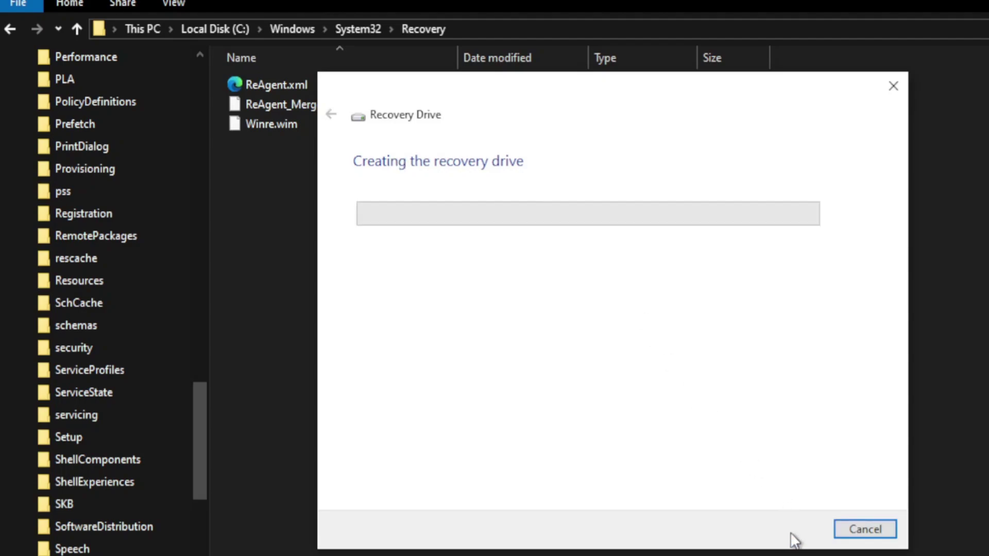